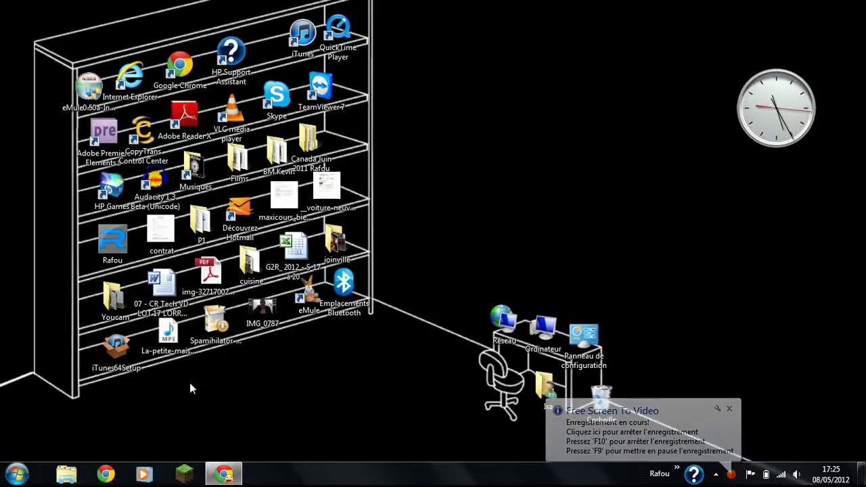
Step: Launch Paint.NET from the Windows 7 Start menu to get a blank 800 × 600 canvas
click(20, 475)
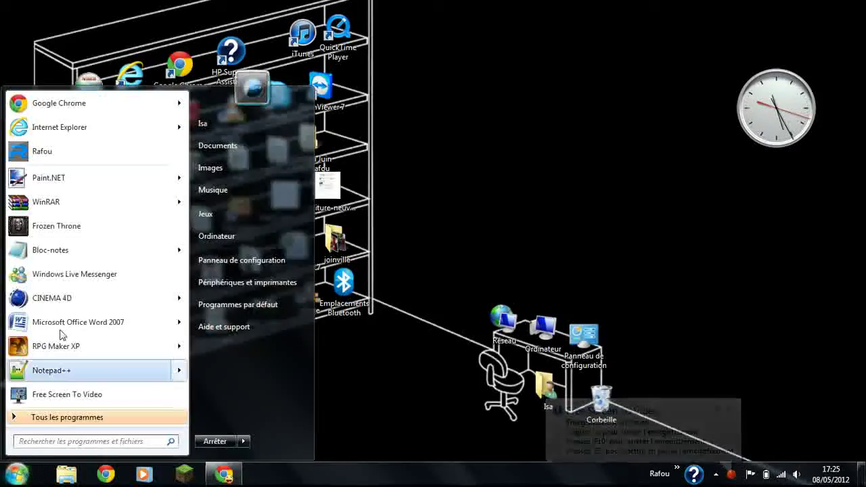
click(74, 181)
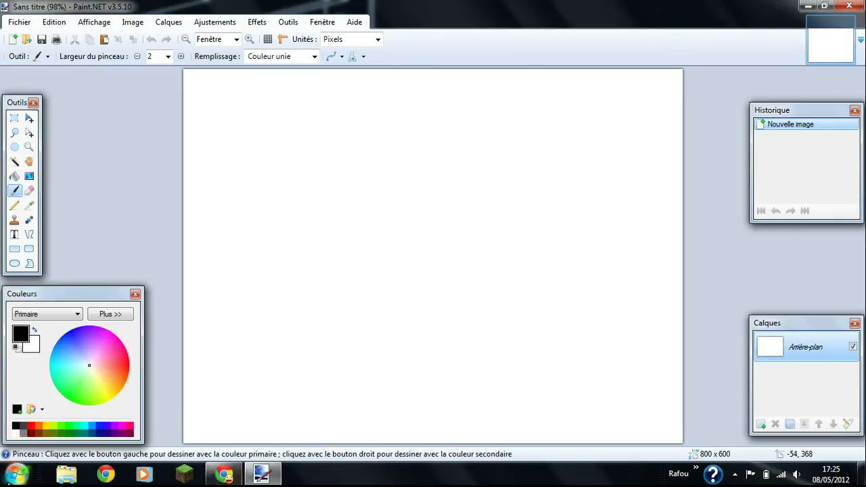
click(17, 473)
click(85, 152)
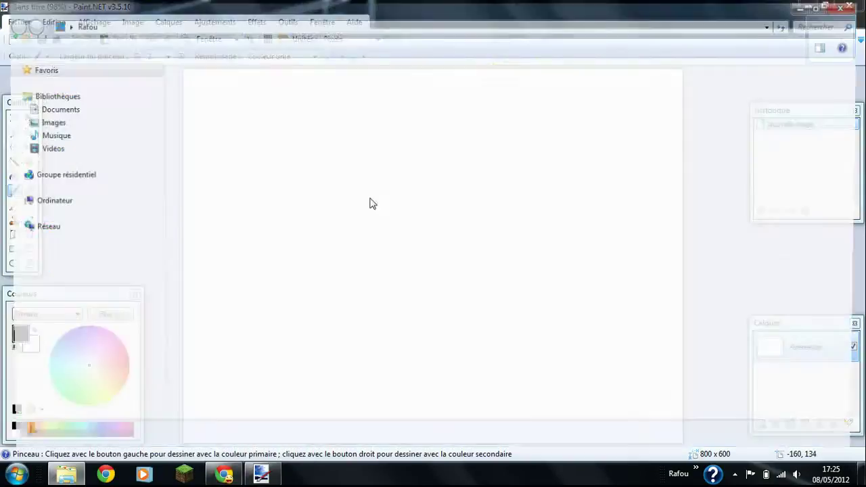
double_click(485, 98)
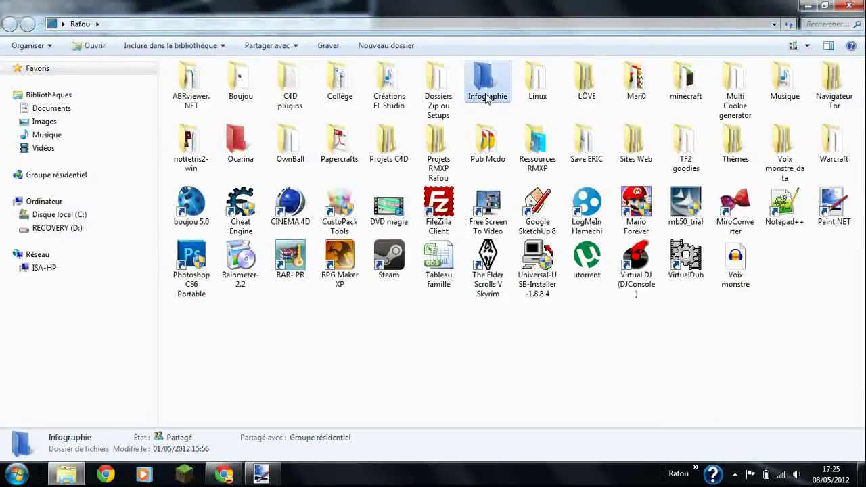
double_click(318, 136)
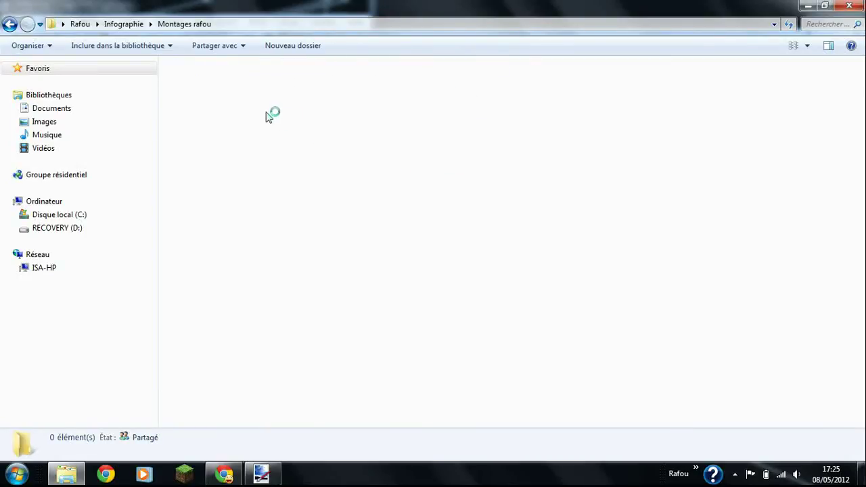
double_click(221, 66)
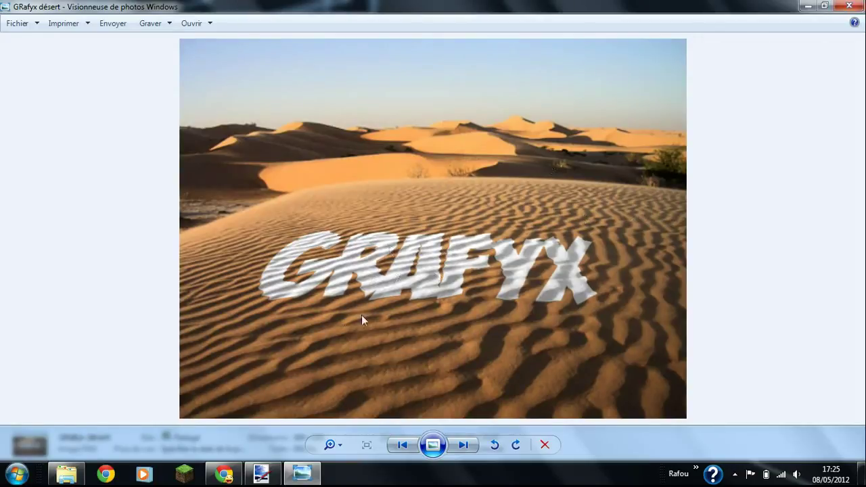
click(849, 5)
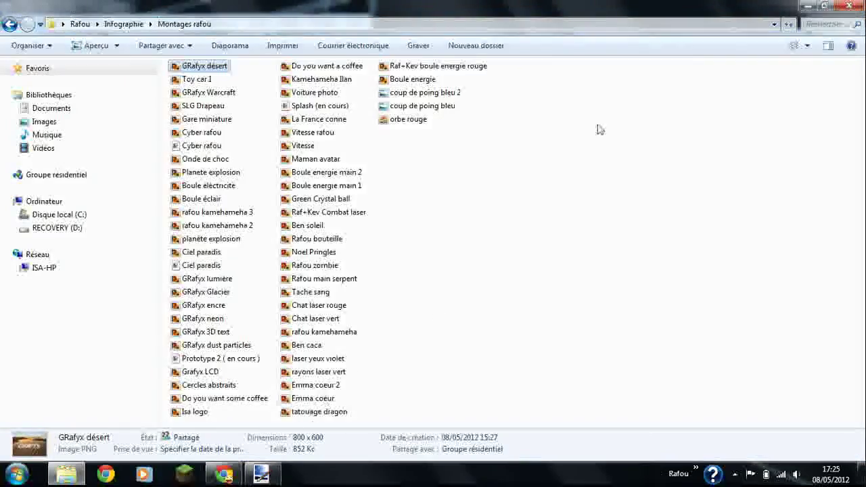
click(849, 5)
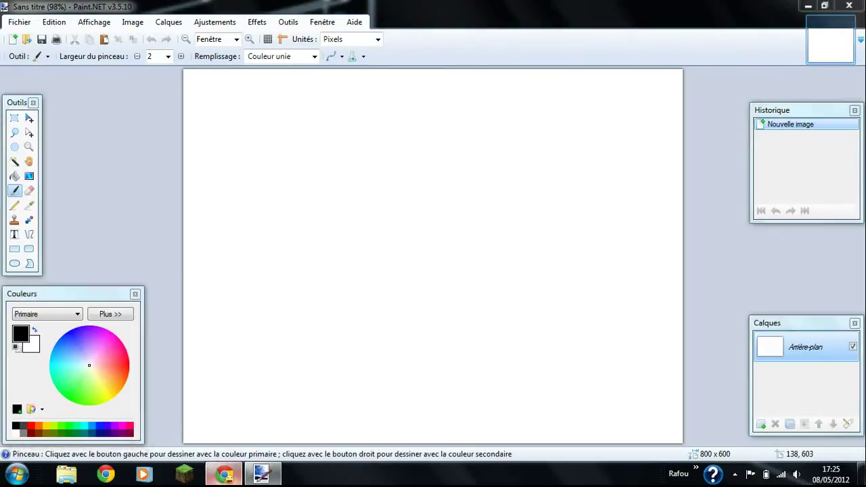
Step: Bring the Chrome désert image results forward and scroll briefly through them
click(223, 473)
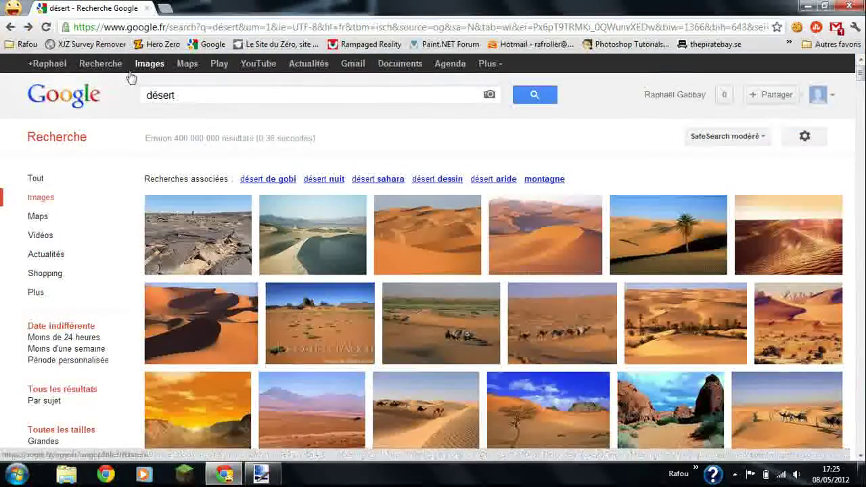
scroll(444, 149, down, 1)
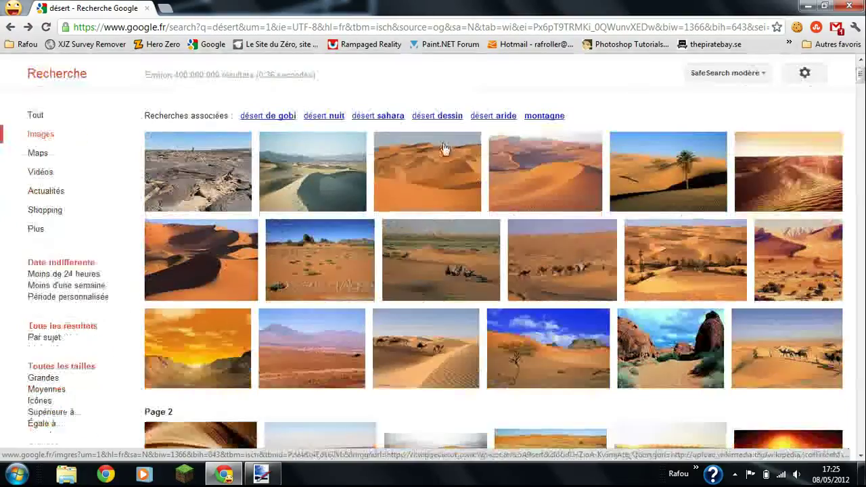
scroll(444, 149, down, 1)
scroll(444, 148, down, 1)
scroll(444, 149, down, 1)
scroll(443, 148, up, 4)
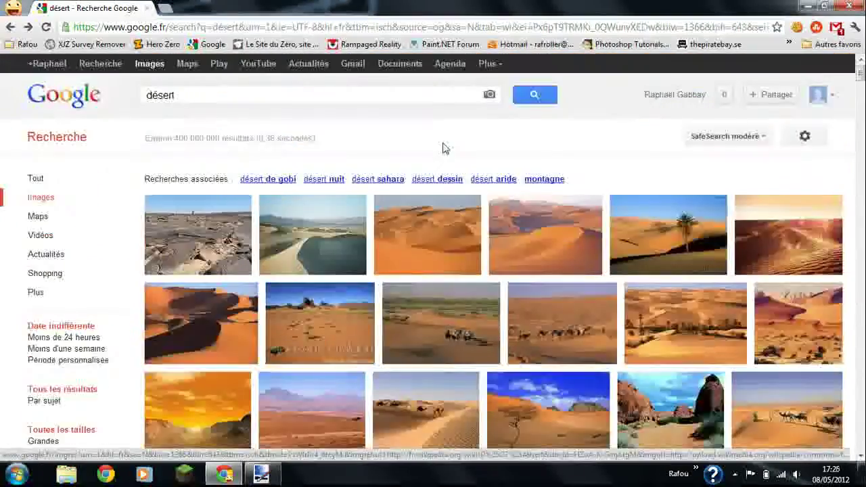
Step: Replace the query with 'mur' and run that image search
drag(216, 101, 123, 98)
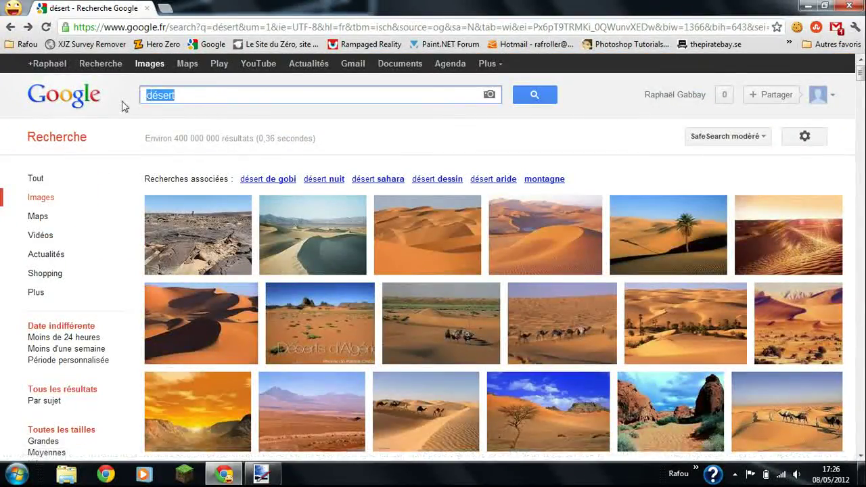
text(mur)
key(Return)
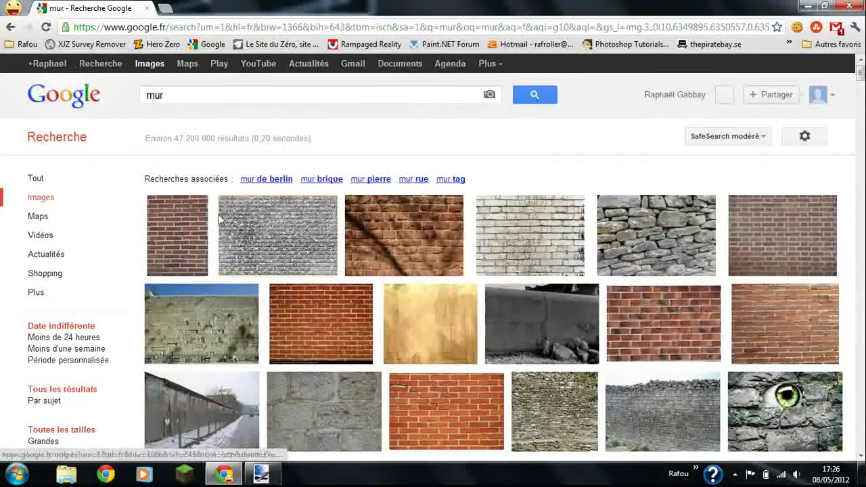
scroll(379, 176, down, 2)
scroll(433, 203, up, 2)
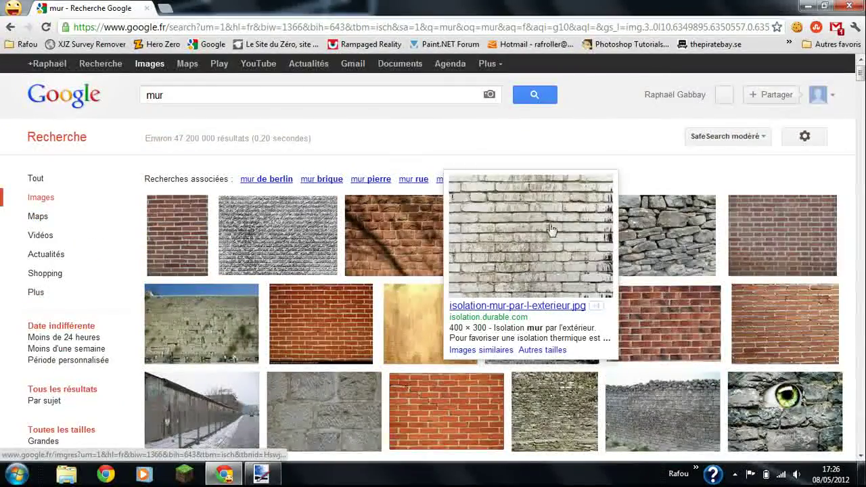
Step: Search Google Images for 'désert' again and browse the results down to page 6
mouse_move(404, 235)
double_click(155, 95)
text(dés)
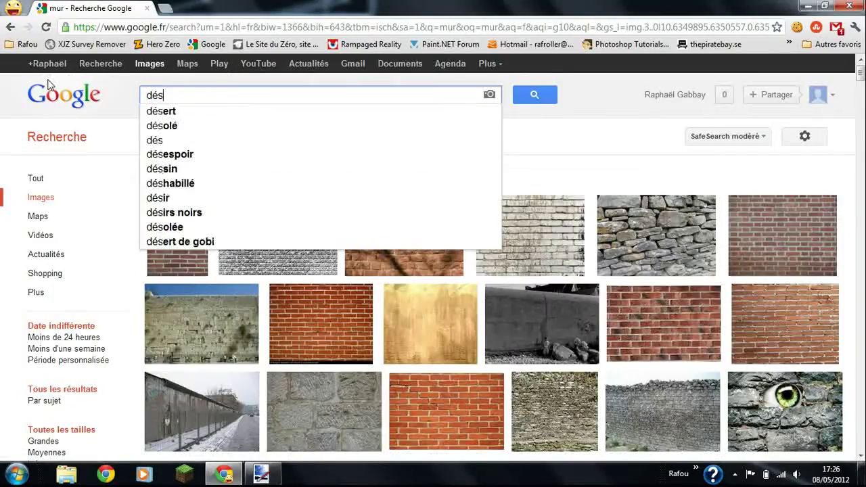
text(ert)
key(Return)
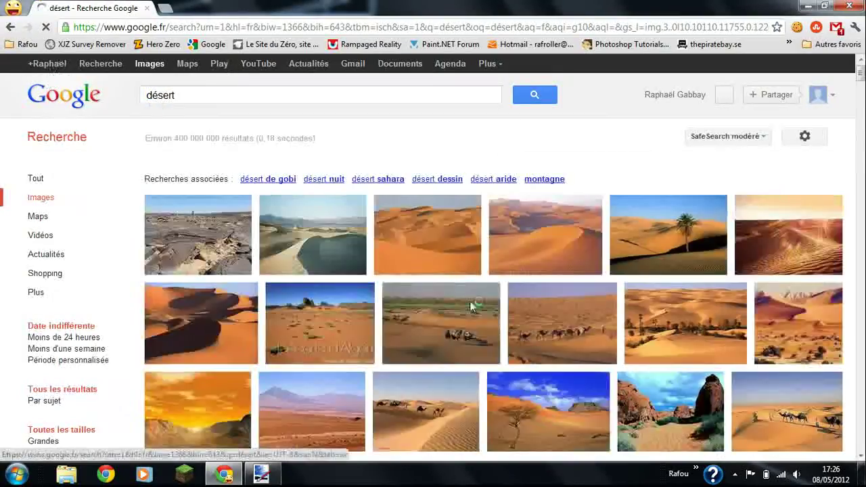
scroll(624, 171, down, 2)
scroll(506, 254, down, 3)
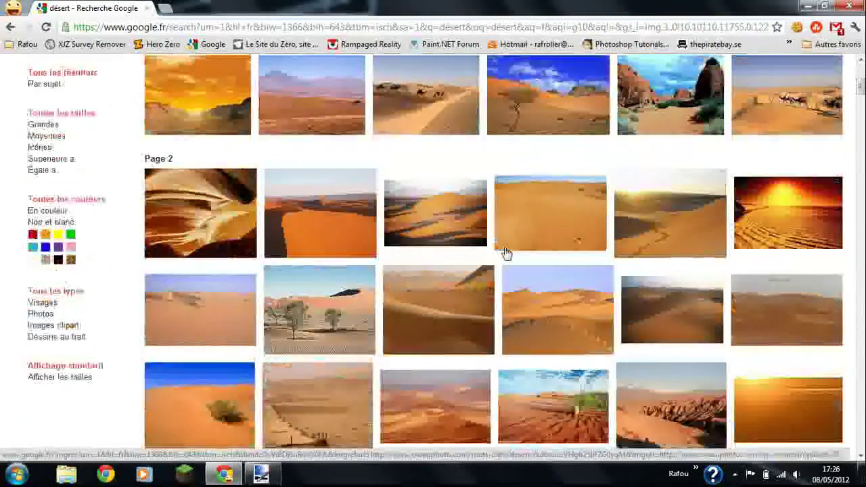
scroll(506, 254, down, 2)
scroll(506, 254, down, 3)
scroll(506, 254, down, 2)
scroll(473, 272, down, 2)
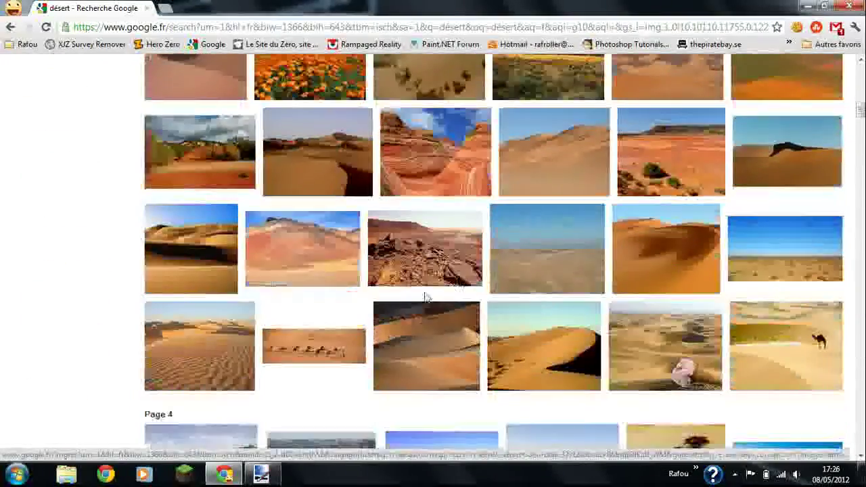
mouse_move(200, 334)
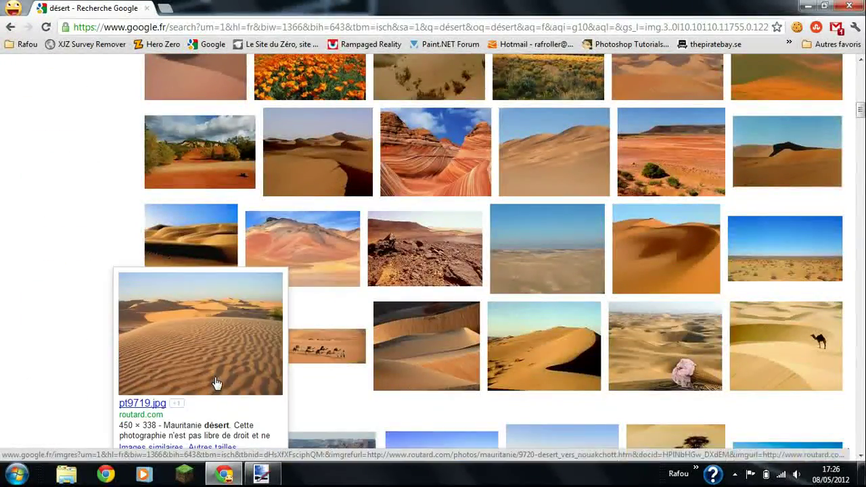
scroll(223, 369, down, 1)
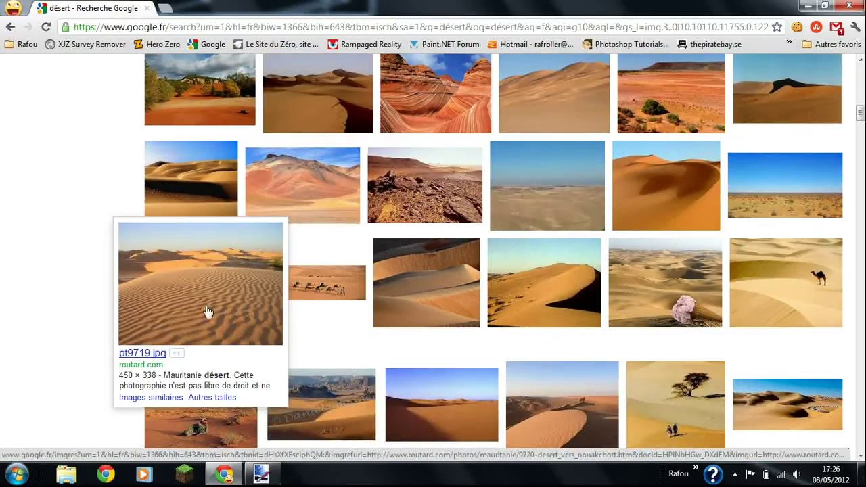
scroll(210, 292, down, 3)
scroll(210, 292, down, 1)
scroll(209, 292, down, 2)
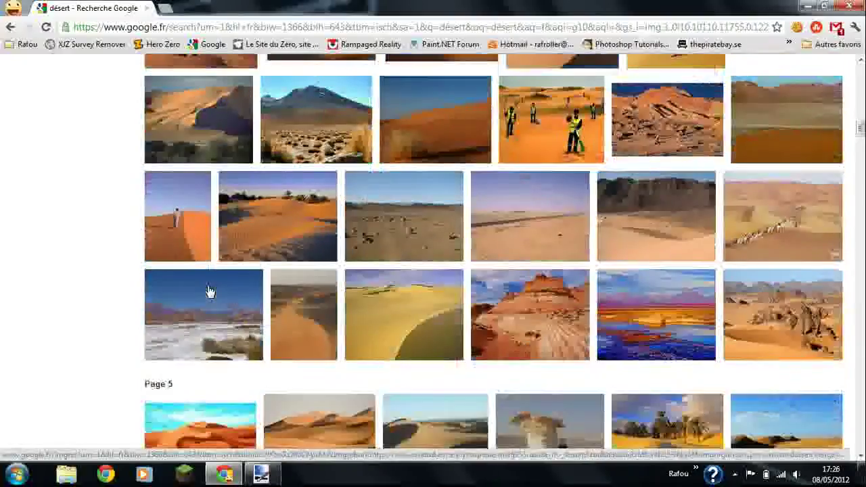
scroll(210, 292, down, 1)
scroll(210, 292, down, 1)
scroll(210, 292, down, 1)
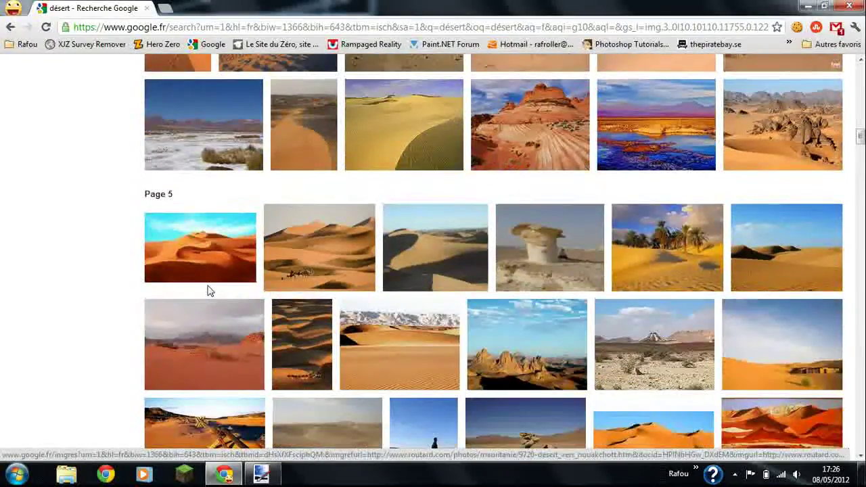
scroll(210, 293, down, 2)
scroll(456, 234, down, 1)
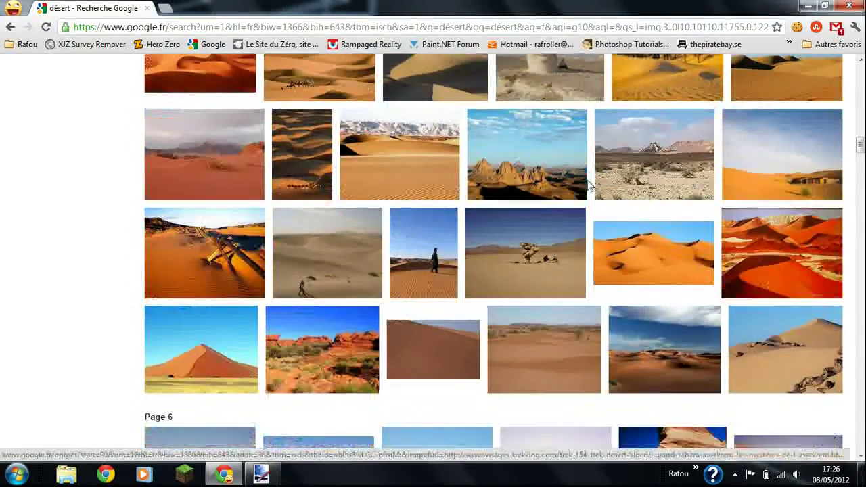
scroll(428, 288, down, 1)
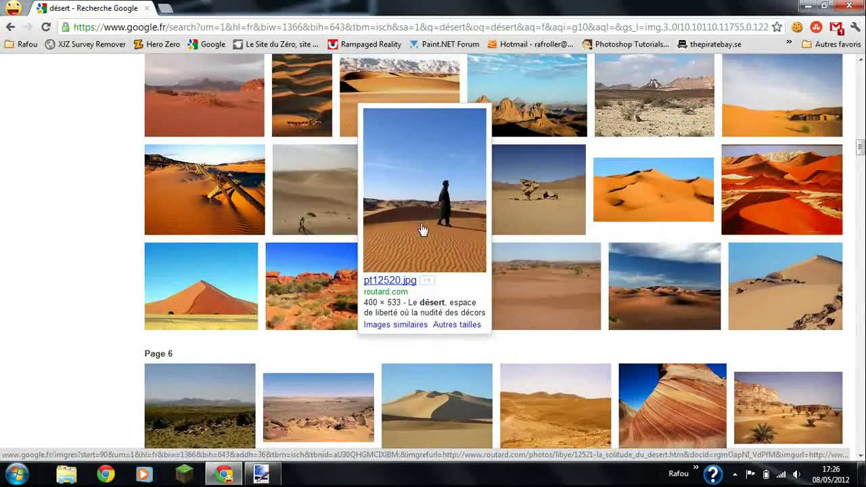
Step: Open the pt12520.jpg dune photo full size, copy it, and go back to the results
click(434, 247)
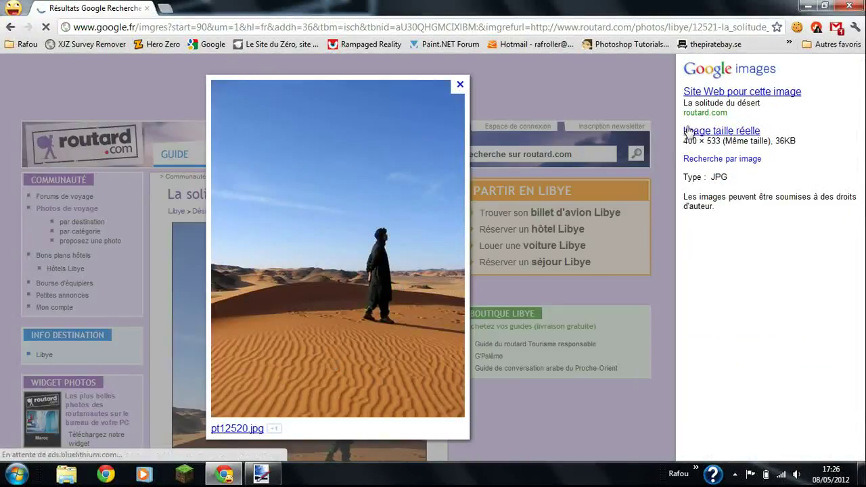
right_click(310, 278)
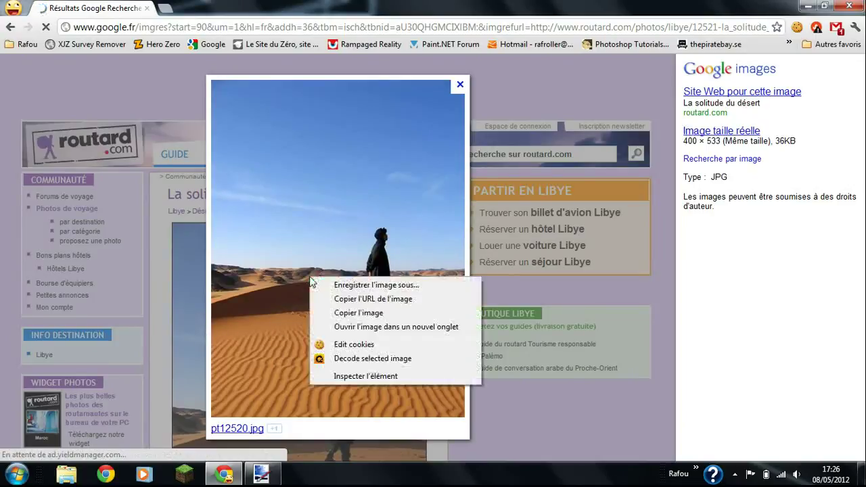
click(334, 312)
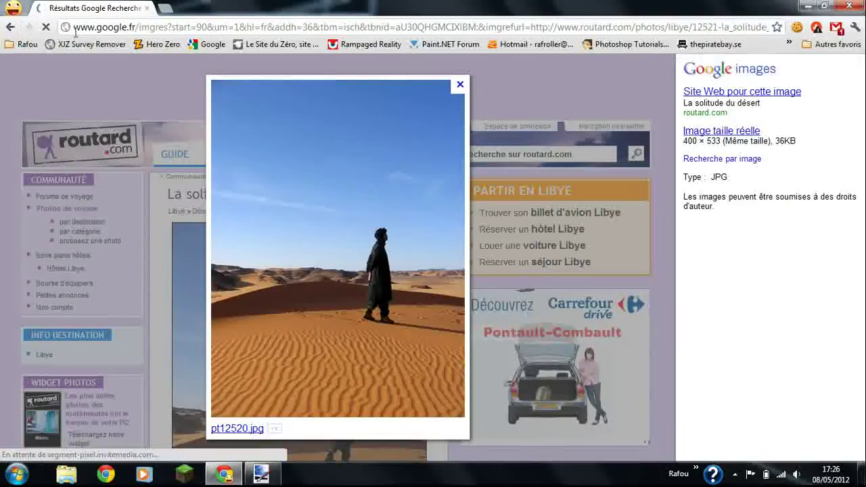
click(10, 27)
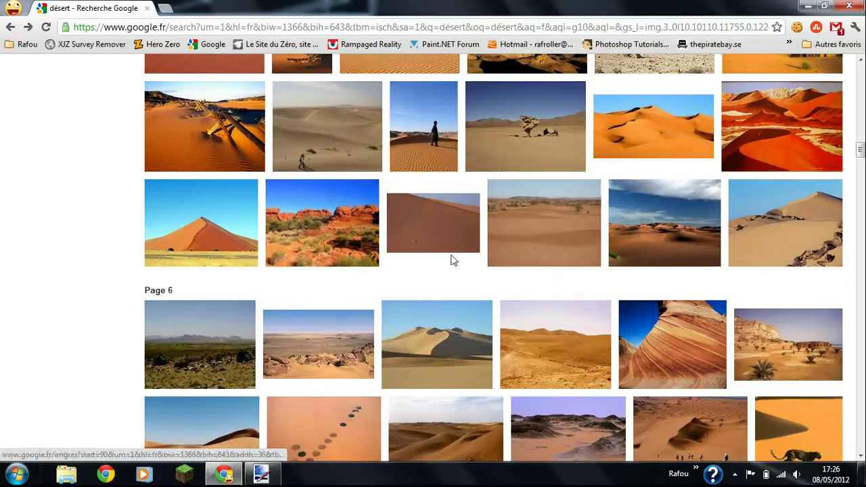
Step: Copy the full-size rippled Sahara Desert dune photo and return to the blank Paint.NET canvas
scroll(453, 259, down, 2)
scroll(427, 259, down, 1)
scroll(365, 314, down, 1)
scroll(380, 331, down, 1)
scroll(380, 330, down, 1)
scroll(379, 333, down, 1)
scroll(378, 332, down, 1)
scroll(379, 332, down, 2)
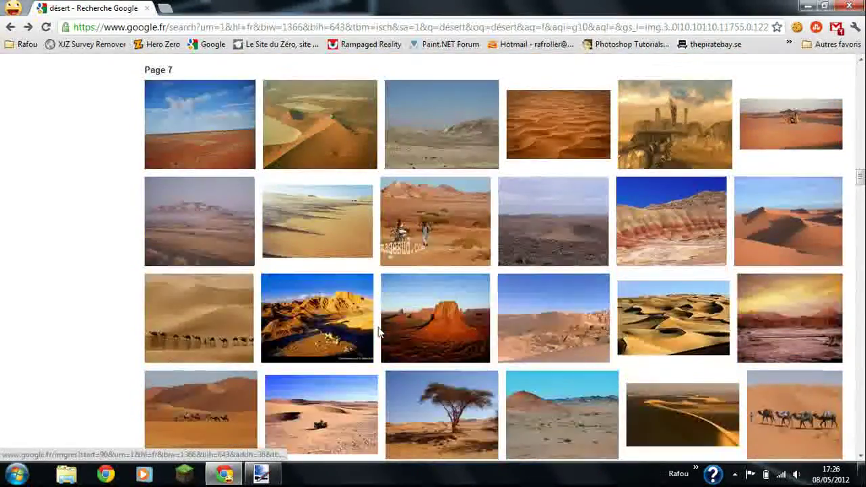
scroll(379, 333, down, 2)
scroll(379, 333, down, 1)
scroll(380, 332, down, 1)
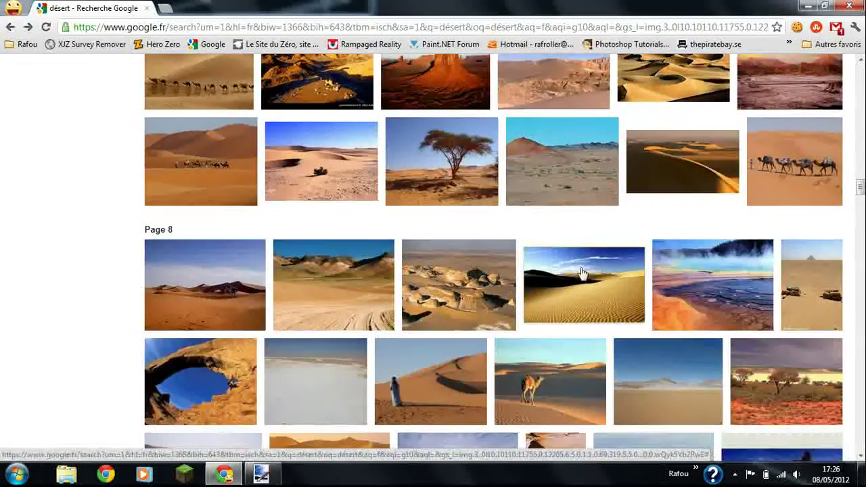
click(594, 299)
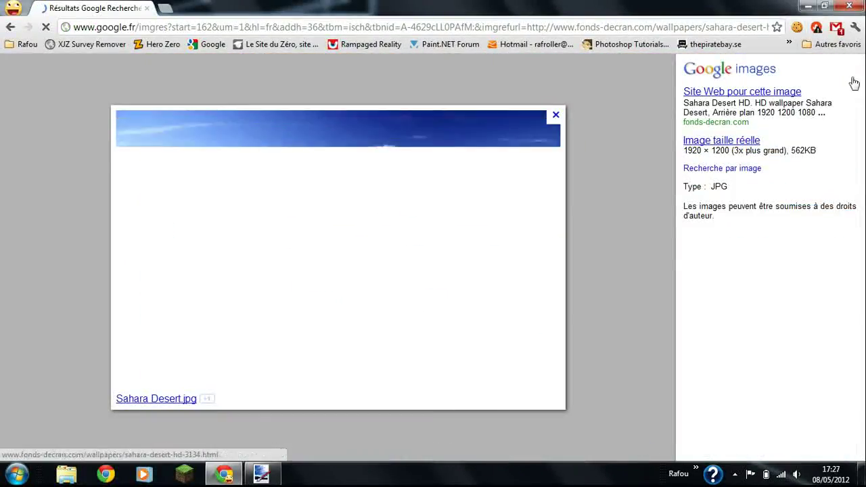
click(738, 146)
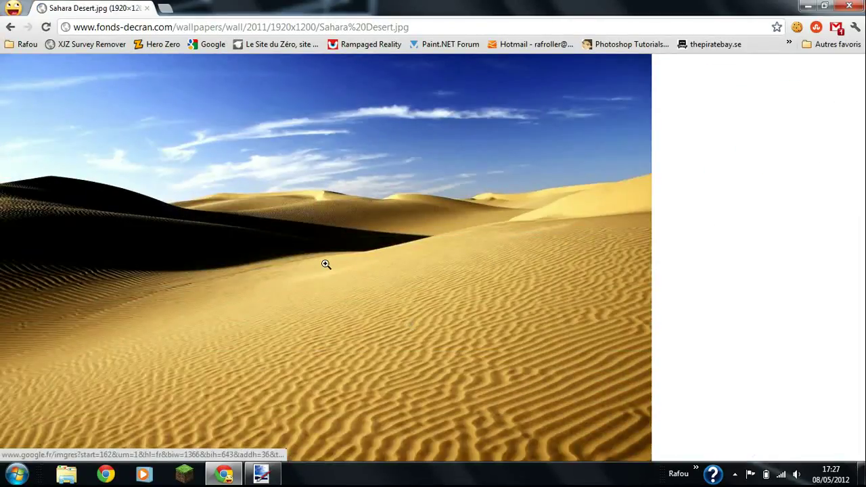
right_click(346, 284)
click(379, 319)
click(262, 474)
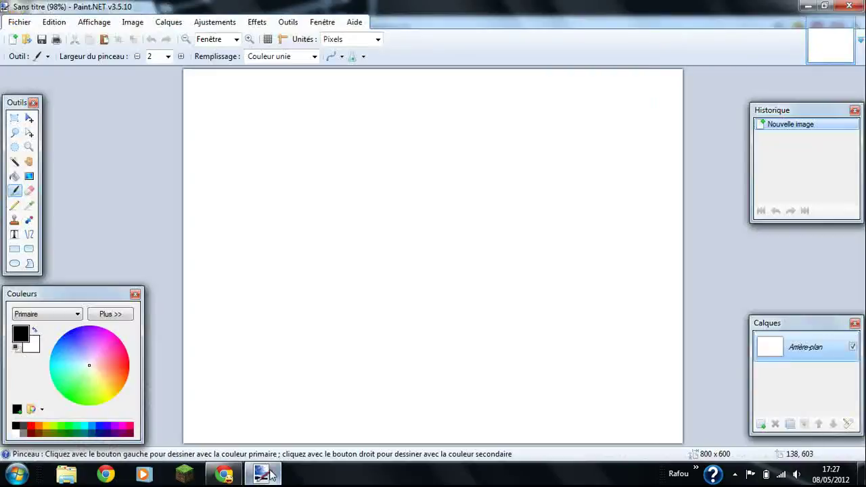
Step: Paste the dune photo, enlarging the canvas to 1920 × 1200, then duplicate its layer and deselect
click(105, 41)
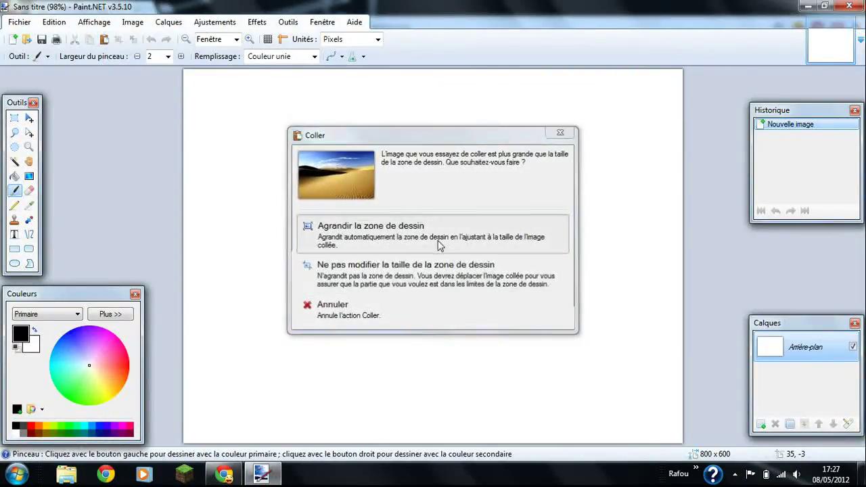
click(436, 245)
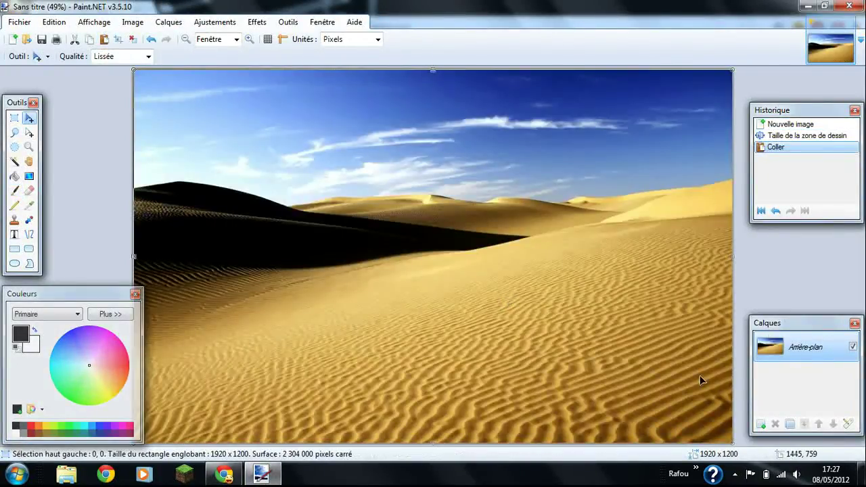
click(763, 426)
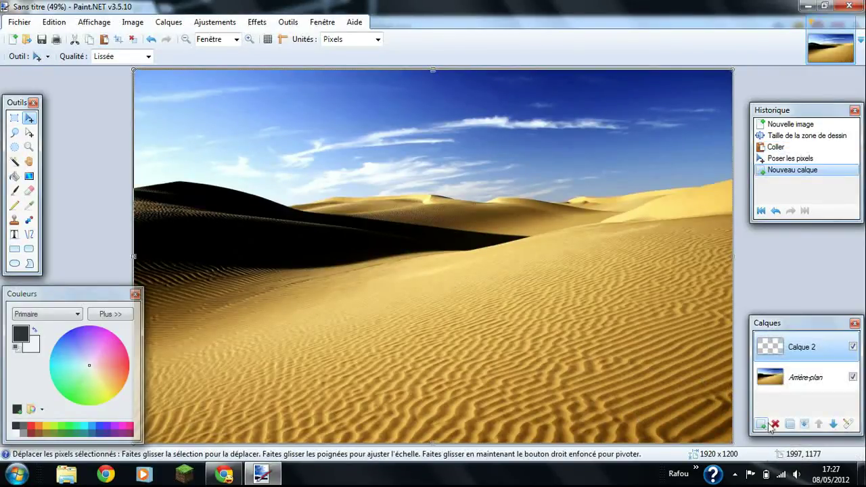
click(777, 422)
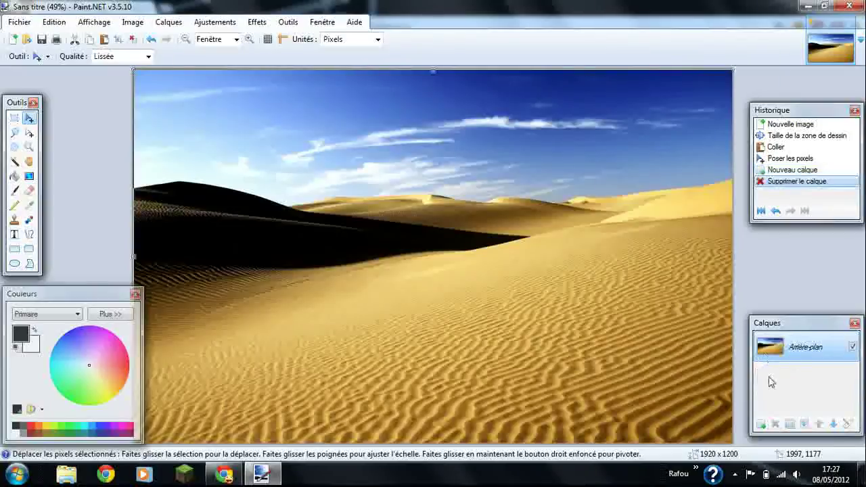
click(790, 424)
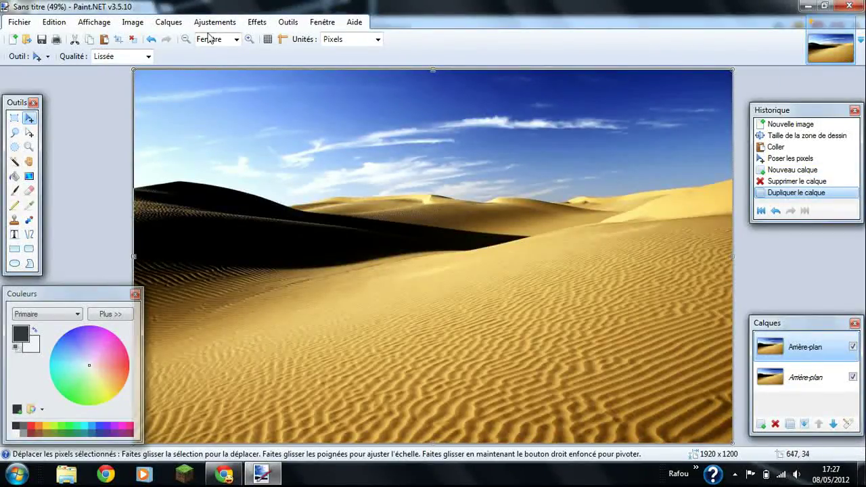
key(ctrl+d)
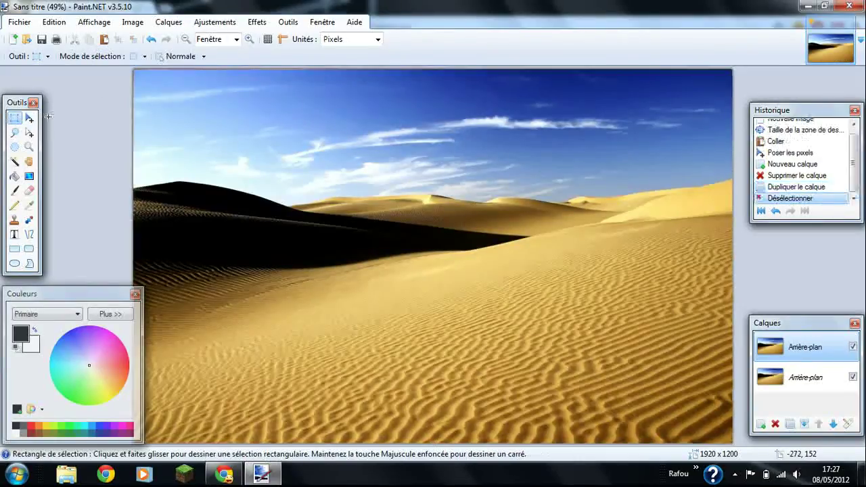
click(257, 22)
mouse_move(215, 22)
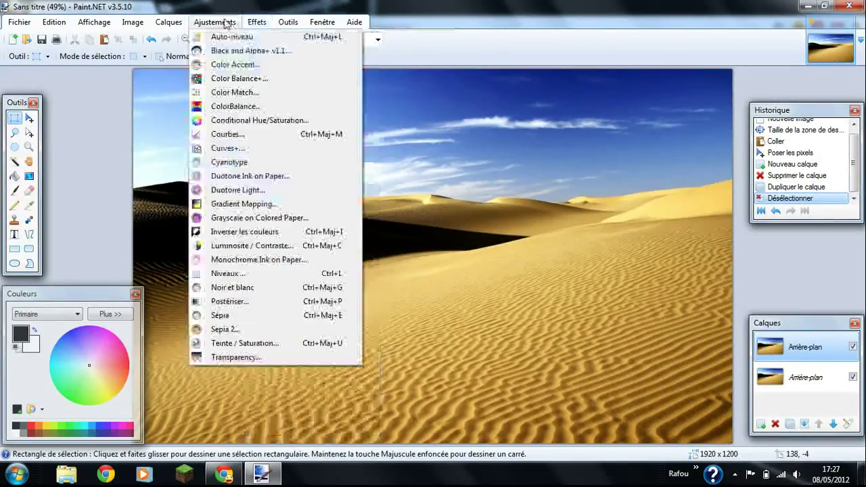
Step: Make the duplicated layer black and white and raise its contrast, keeping brightness at 0
click(245, 288)
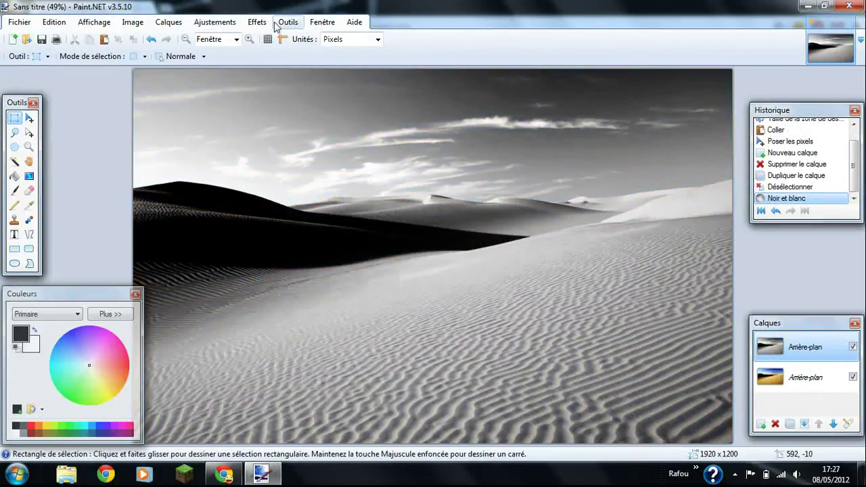
click(223, 22)
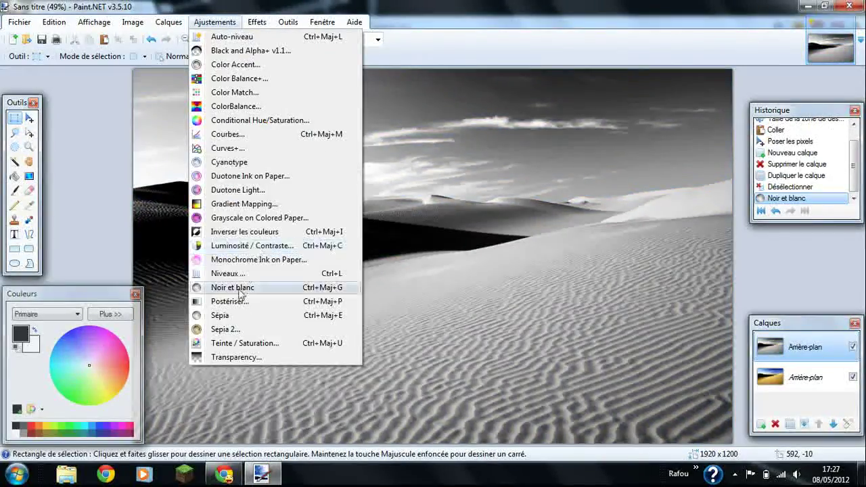
click(238, 245)
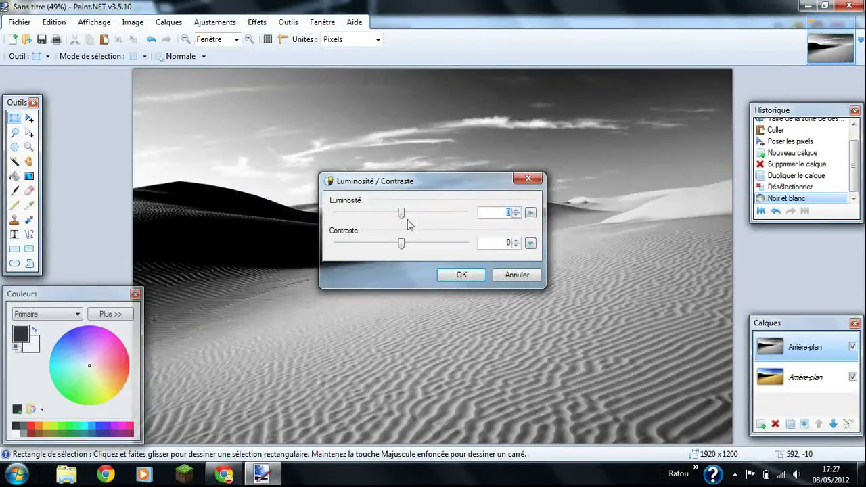
mouse_move(402, 218)
mouse_down()
mouse_move(422, 221)
mouse_move(420, 243)
mouse_move(447, 212)
mouse_move(416, 225)
mouse_move(405, 252)
mouse_up()
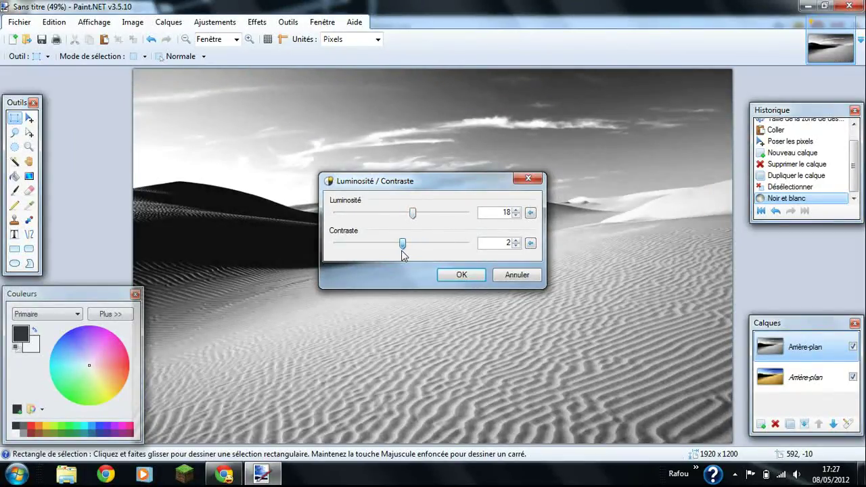
click(530, 213)
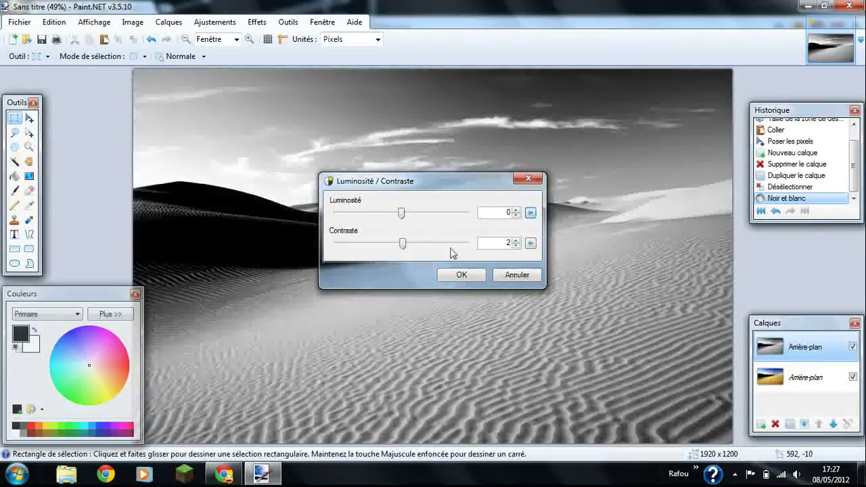
drag(403, 247, 415, 248)
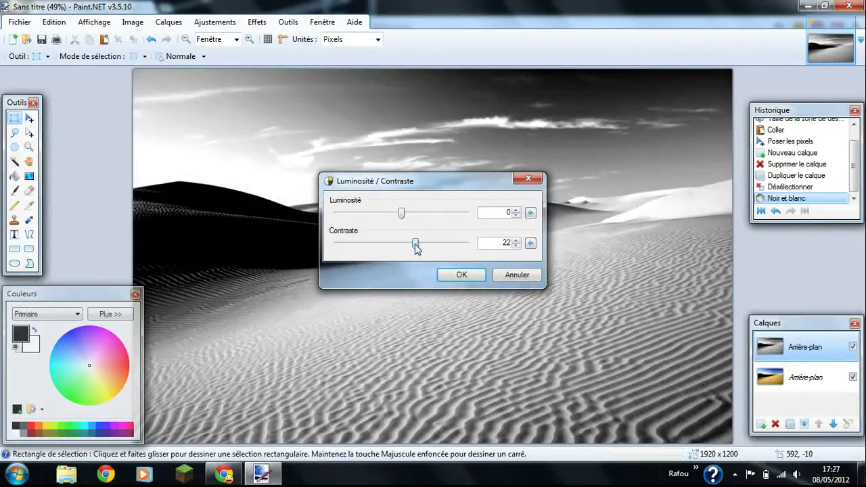
click(460, 275)
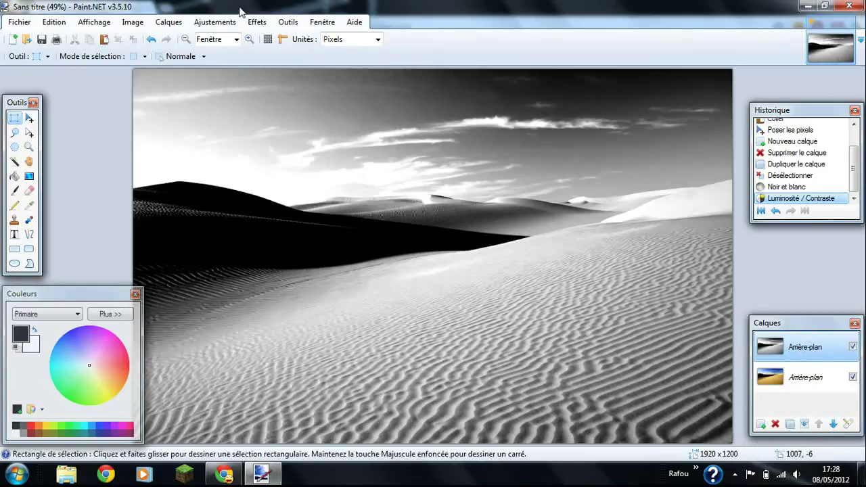
Step: Apply a slight Gaussian blur to the greyscale desert layer
click(257, 24)
mouse_move(308, 148)
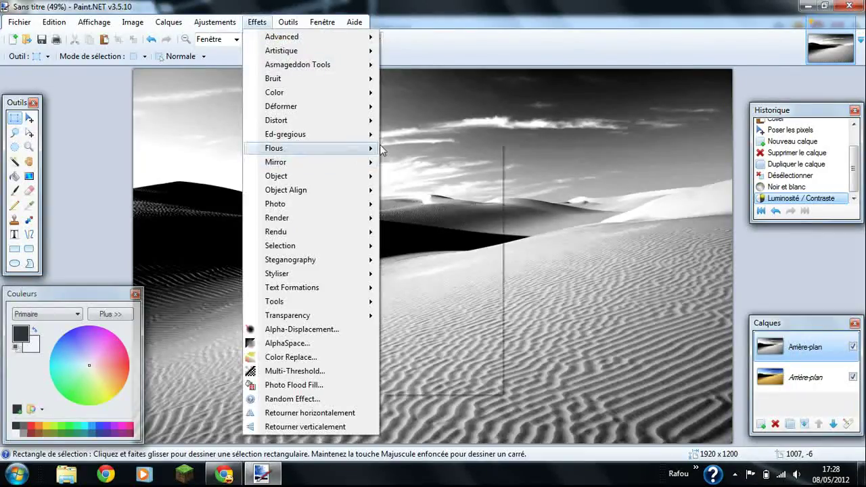
click(428, 233)
drag(419, 195, 528, 101)
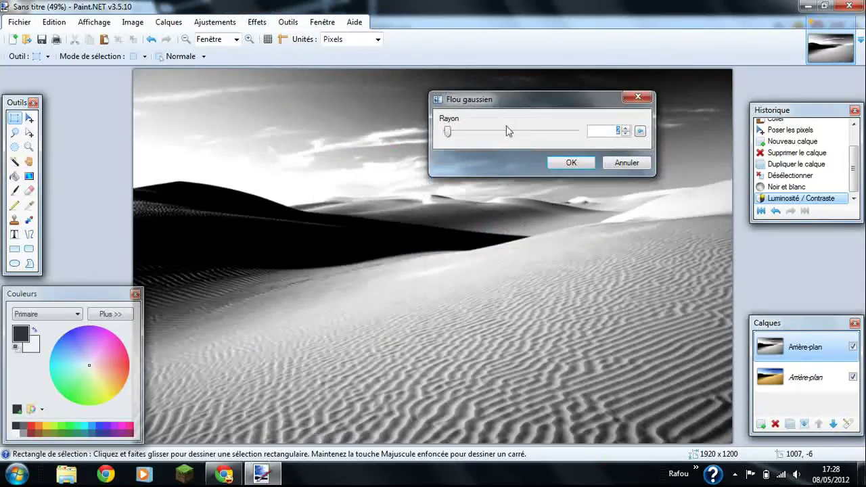
click(572, 163)
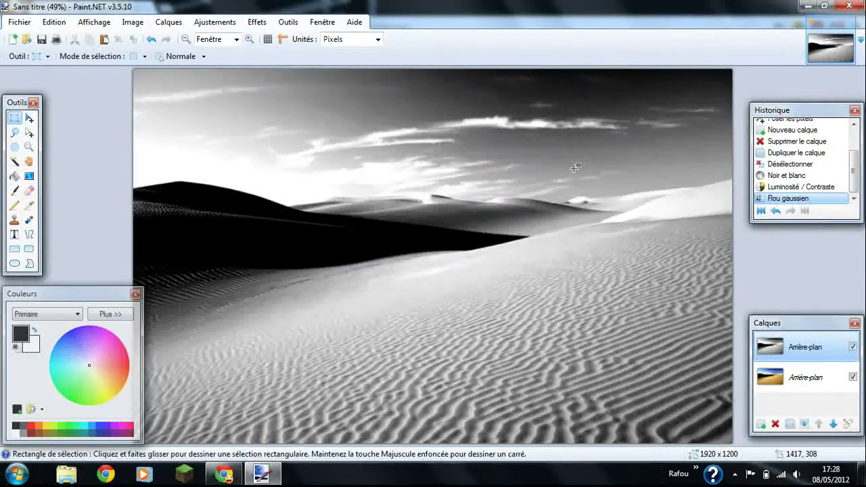
Step: Save the image to the desktop as Mask.png in 32-bit PNG, flattening the layers
click(42, 40)
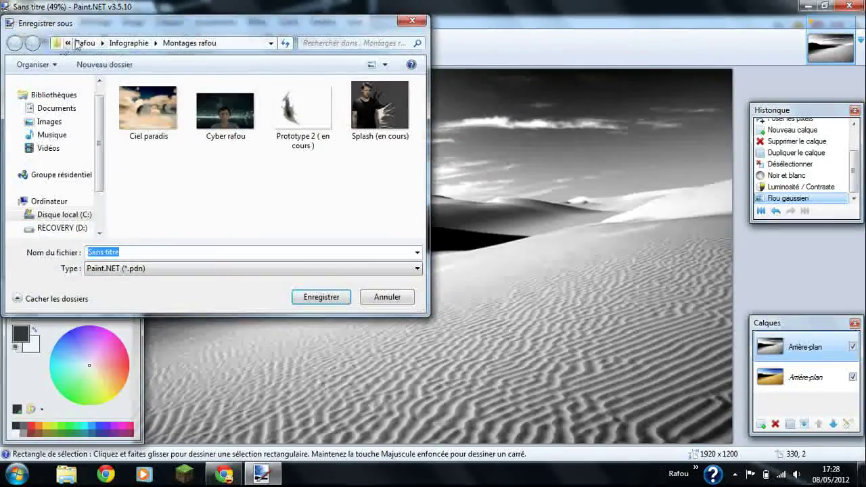
click(67, 43)
click(88, 124)
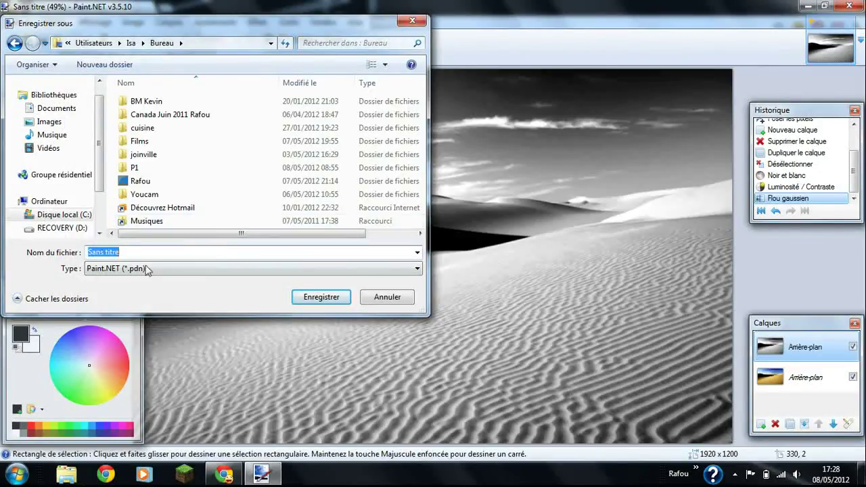
click(119, 269)
click(113, 321)
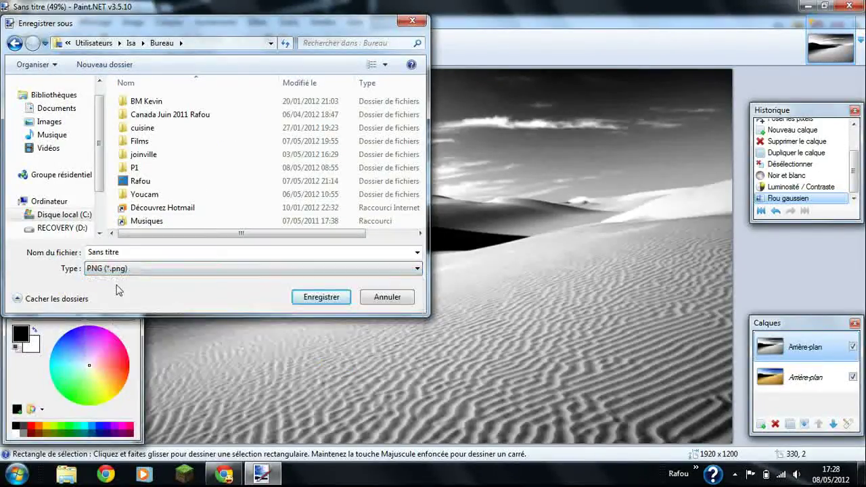
drag(122, 252, 77, 255)
text(Mask)
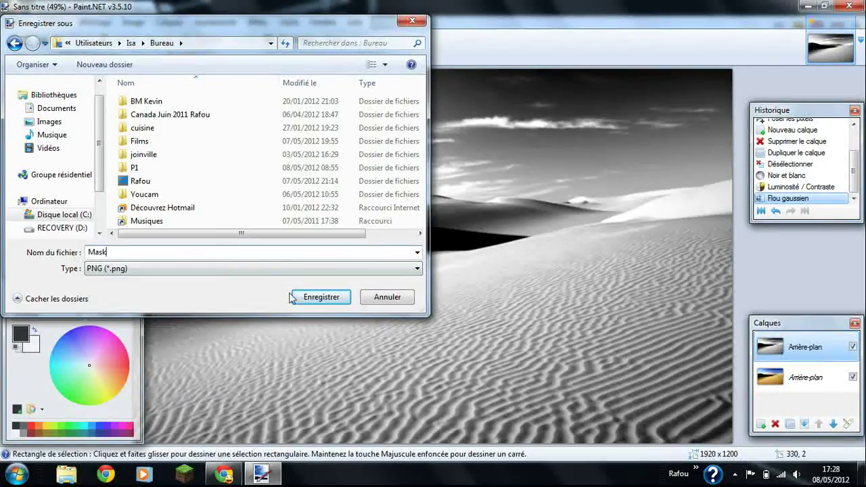
click(322, 298)
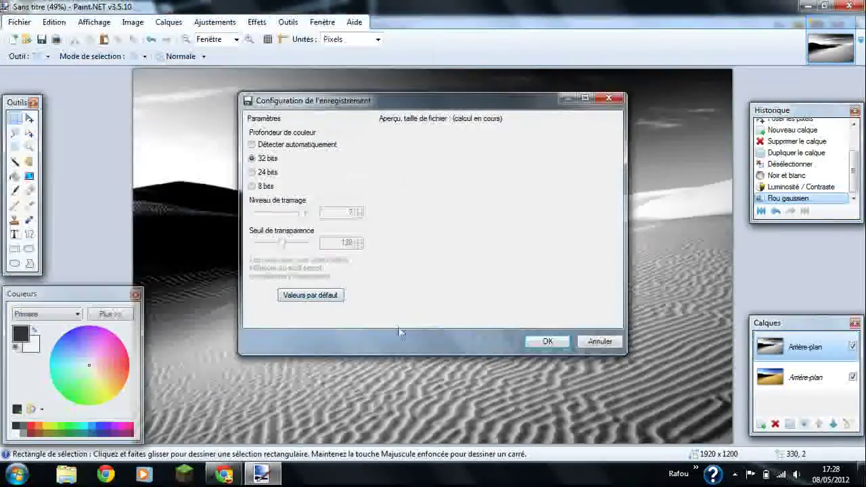
click(543, 342)
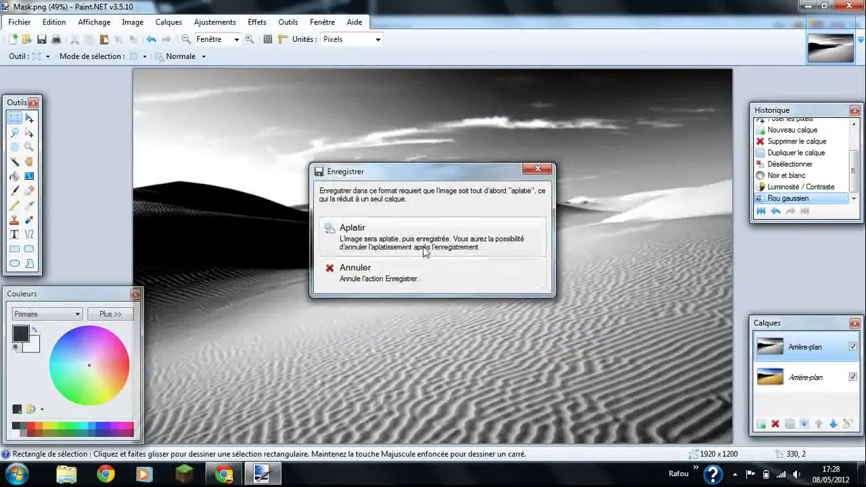
click(419, 242)
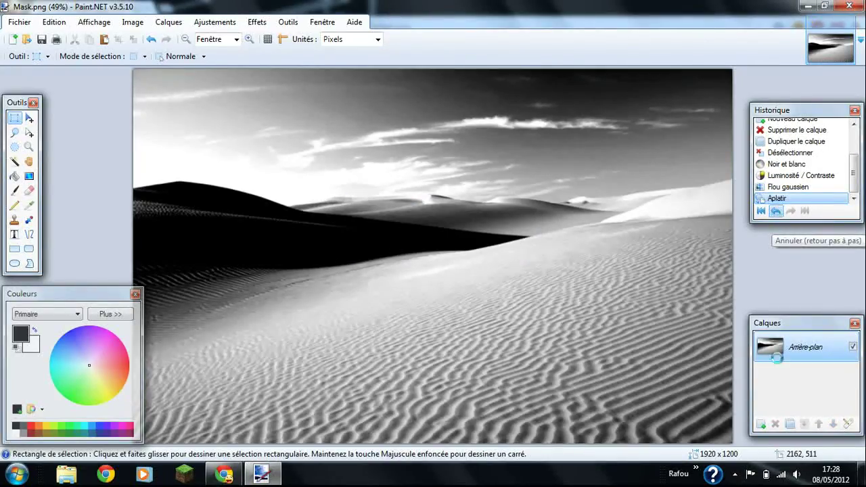
Step: Return to Paint.NET and hide the greyscale copy of the desert photo
click(265, 477)
click(223, 474)
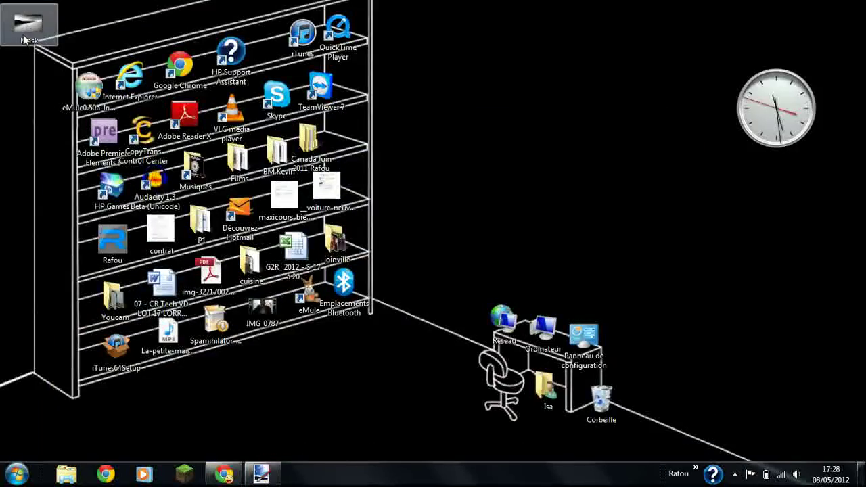
click(261, 474)
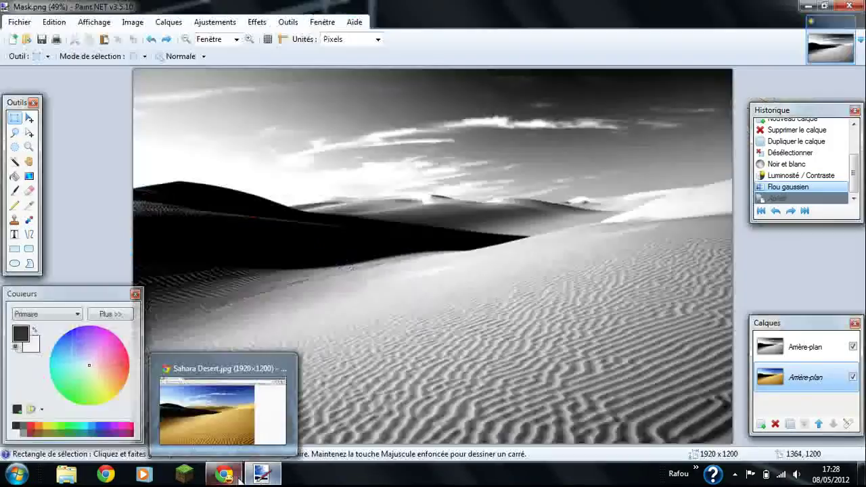
click(838, 350)
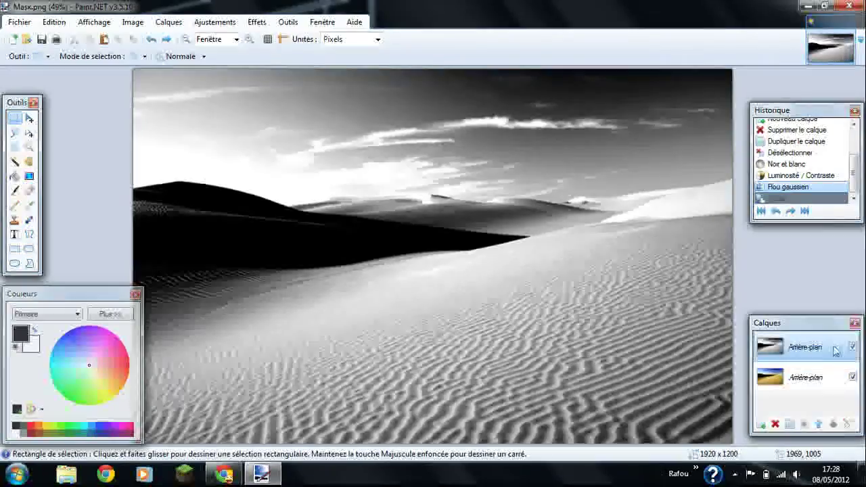
click(853, 347)
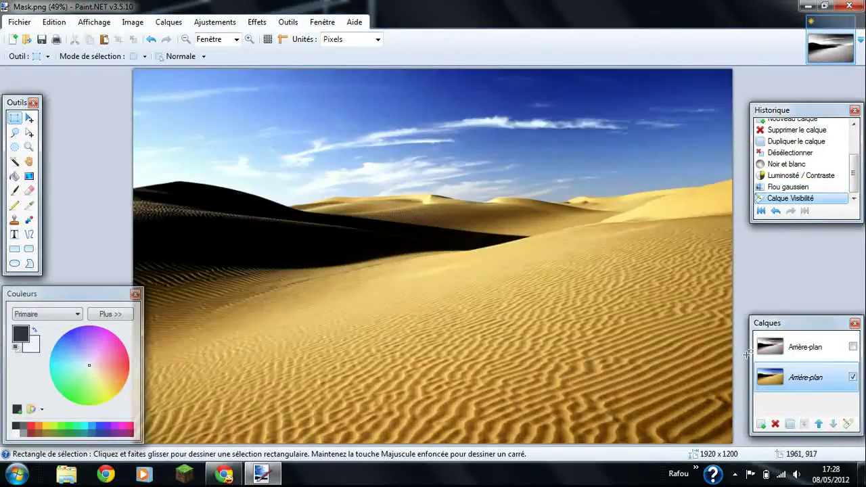
Step: Add a new empty layer, Calque 3, above the colour desert photo layer
click(824, 353)
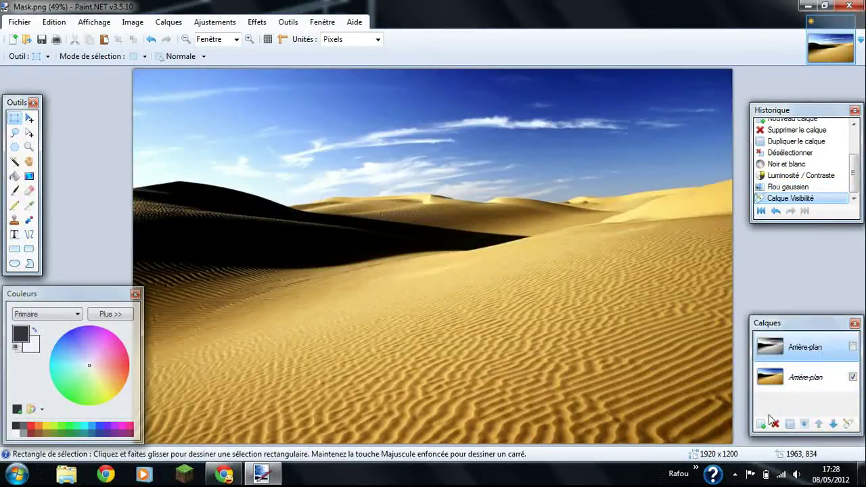
click(791, 388)
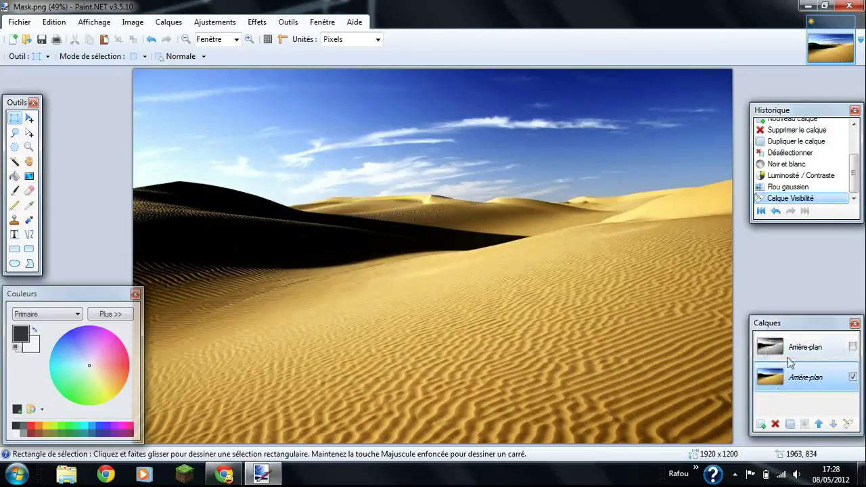
click(761, 424)
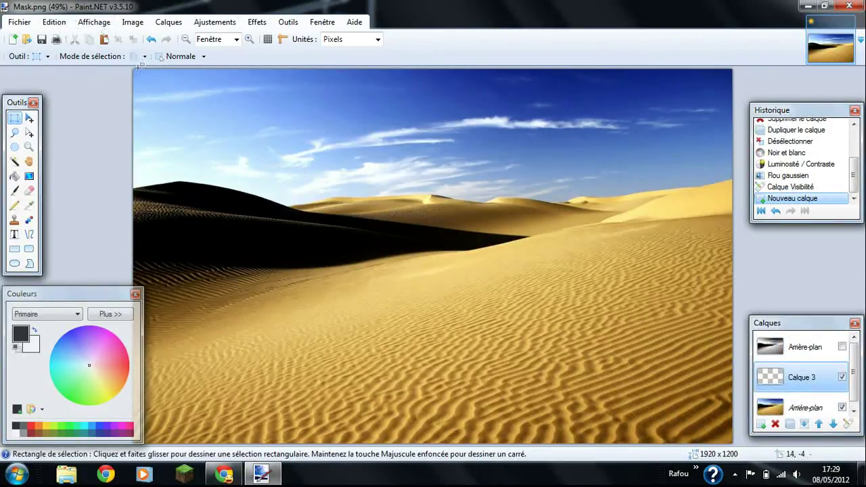
Step: Start a text with the Bifurk font, placing the cursor on the dark dune
click(14, 234)
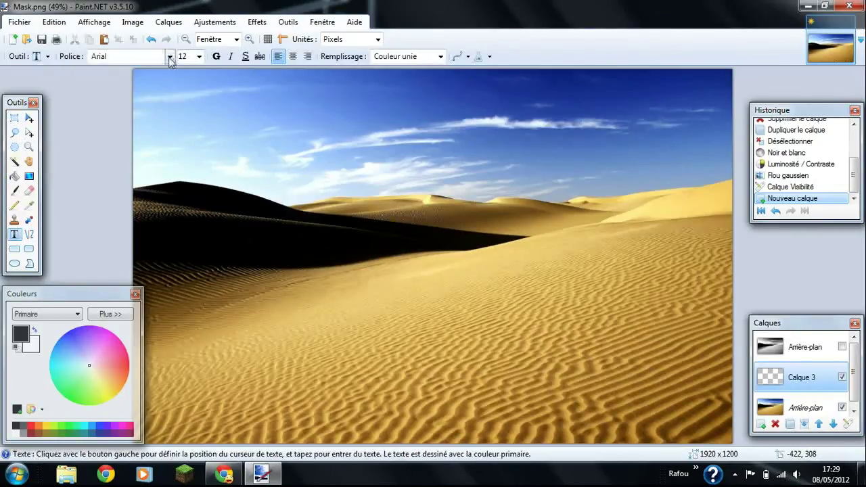
click(170, 57)
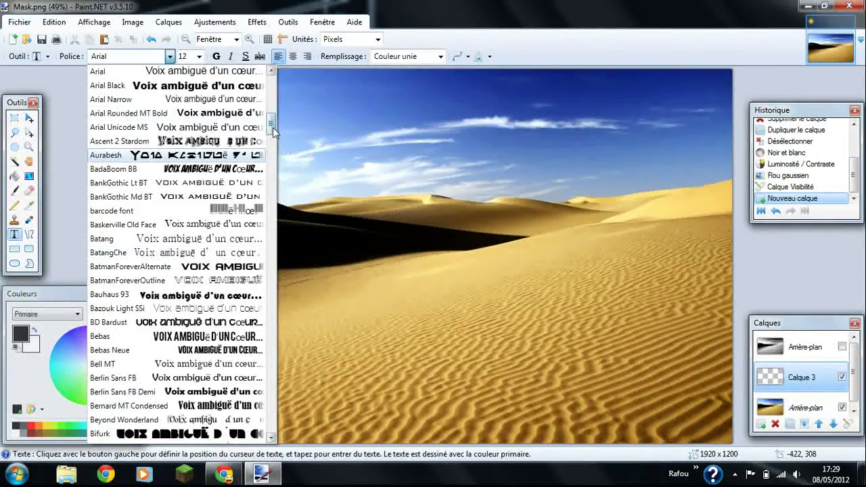
drag(273, 132, 269, 155)
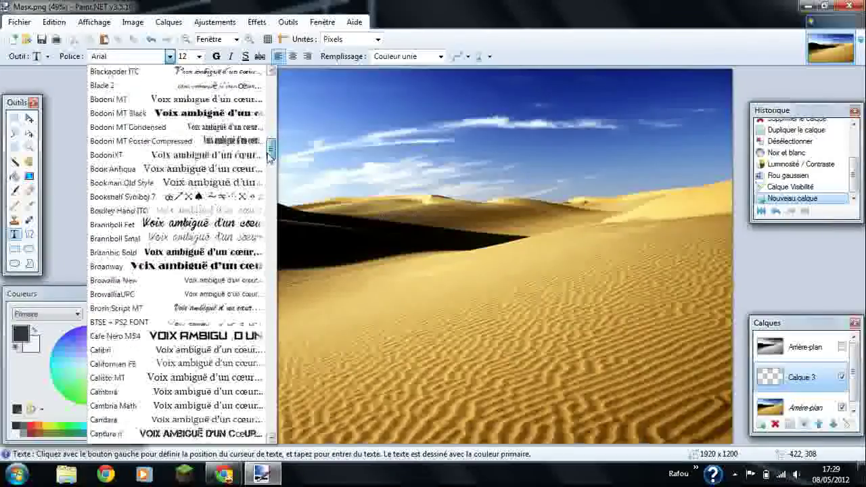
scroll(175, 142, up, 3)
click(165, 137)
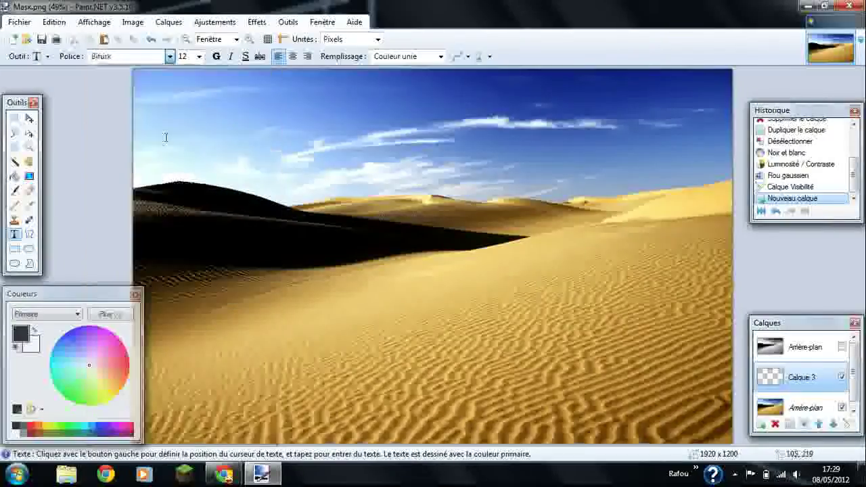
click(309, 251)
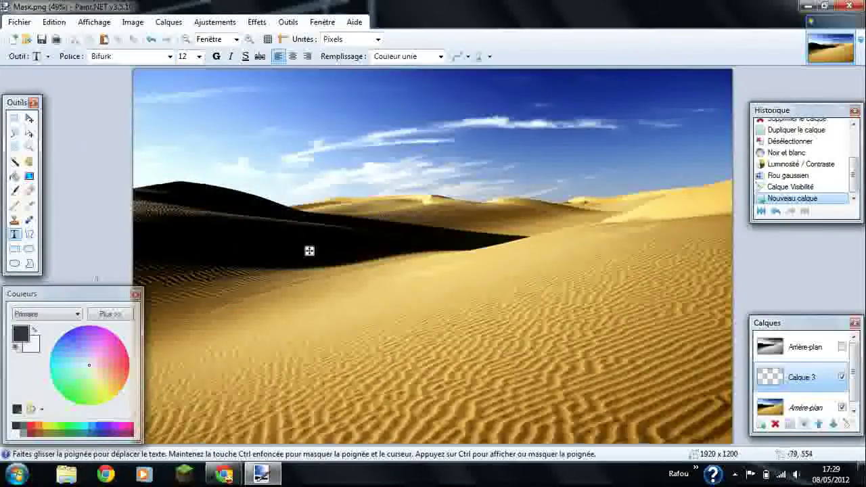
Step: Set the text colour to white and the font size to 48
click(35, 330)
click(199, 56)
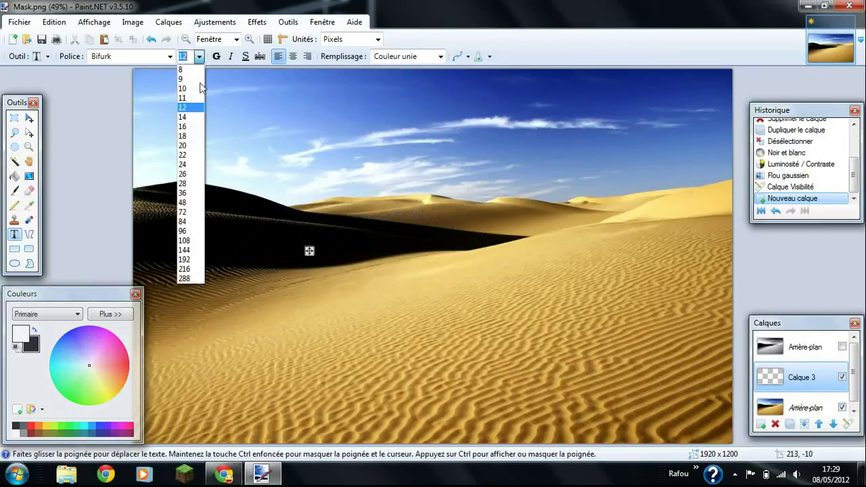
click(194, 203)
Step: Switch the text font to Hero
click(170, 56)
scroll(232, 265, down, 2)
scroll(232, 266, down, 3)
scroll(231, 266, down, 2)
scroll(232, 266, down, 3)
scroll(232, 266, down, 1)
scroll(232, 266, down, 2)
scroll(232, 266, down, 2)
scroll(232, 265, down, 1)
scroll(232, 266, down, 3)
scroll(232, 266, down, 3)
scroll(232, 266, down, 4)
scroll(232, 266, down, 1)
scroll(232, 266, down, 2)
scroll(232, 266, down, 2)
scroll(232, 266, down, 4)
scroll(232, 266, down, 3)
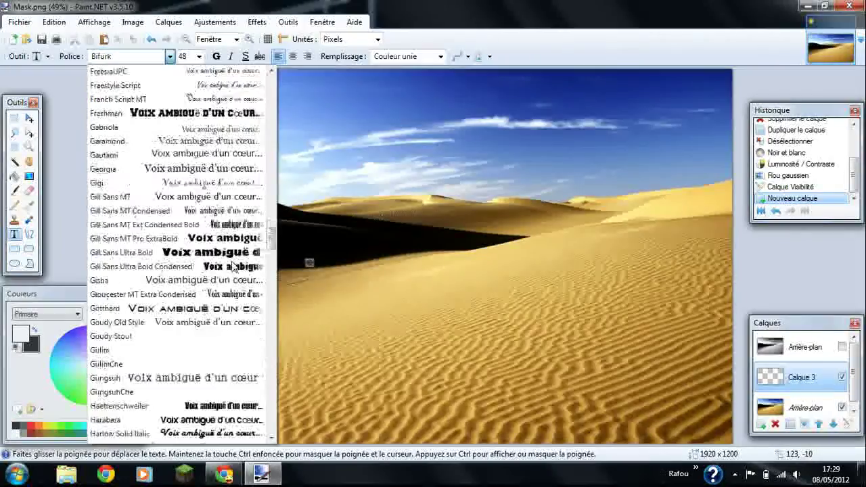
scroll(232, 266, down, 3)
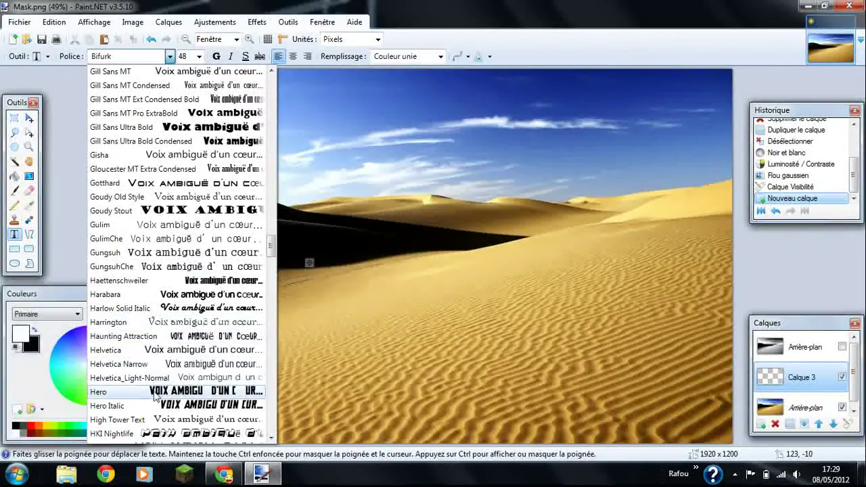
click(133, 396)
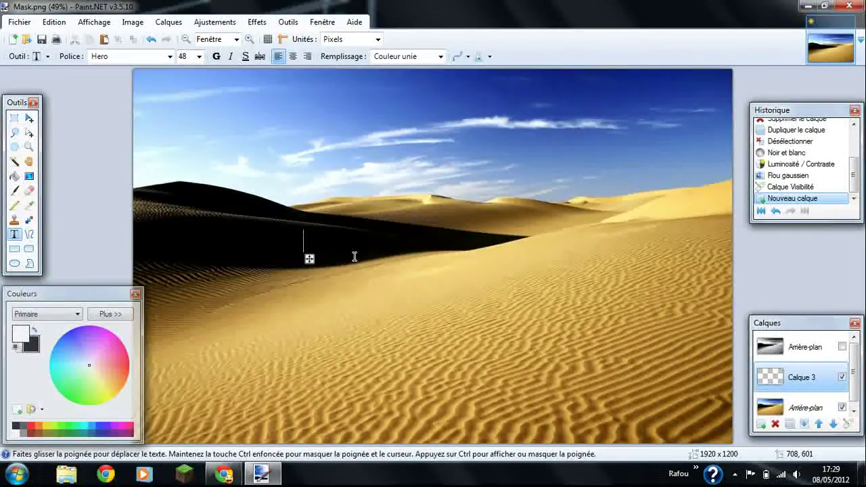
Step: Write 'FPDNT', enlarge it to size 288, and move it to the photo's lower right
text(F)
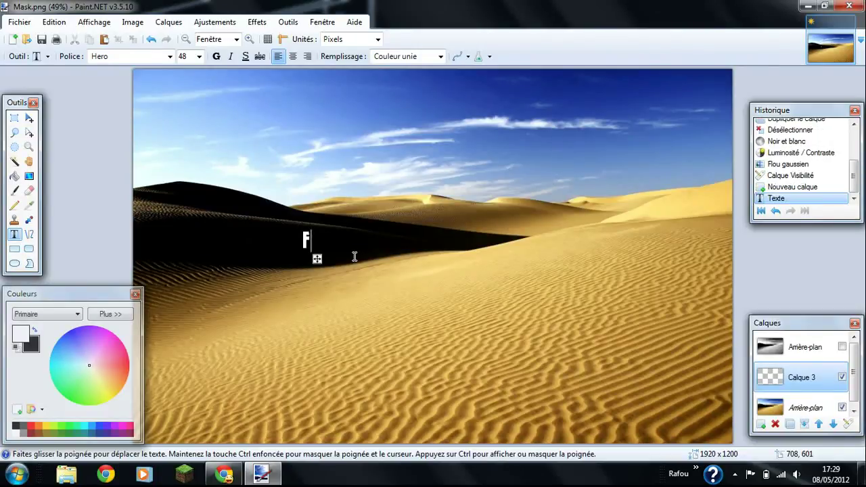
text(PDNT)
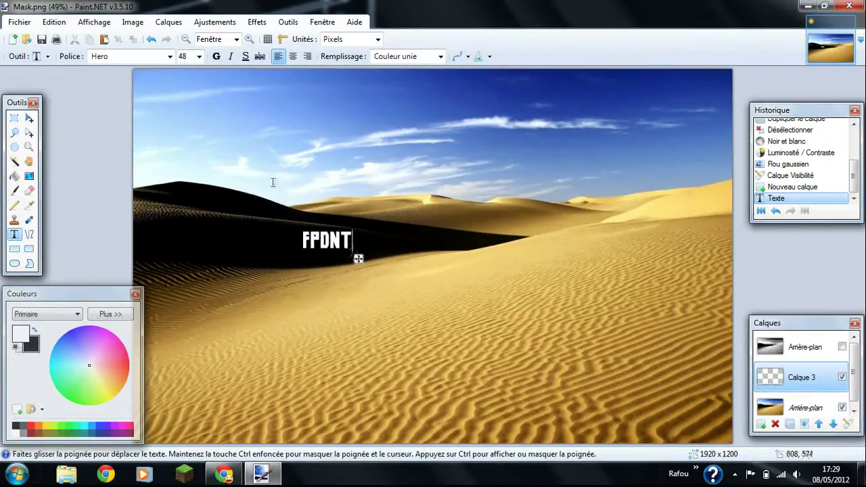
click(192, 56)
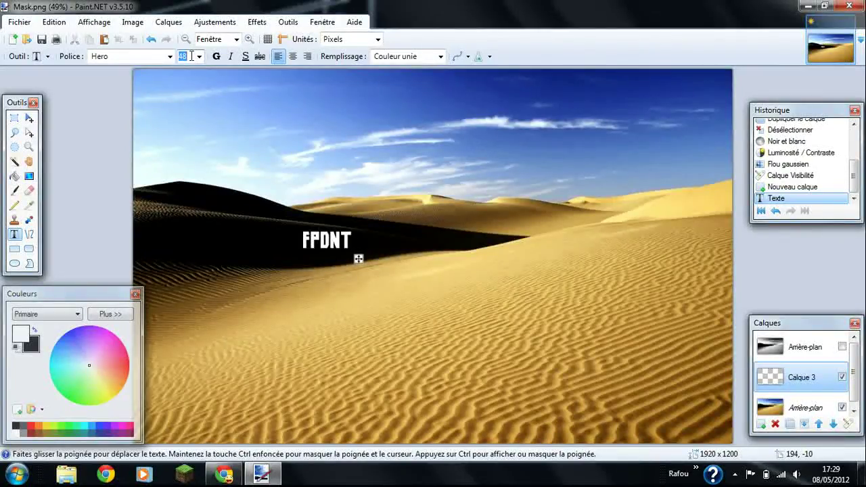
scroll(191, 56, down, 1)
scroll(191, 55, down, 1)
scroll(191, 56, down, 1)
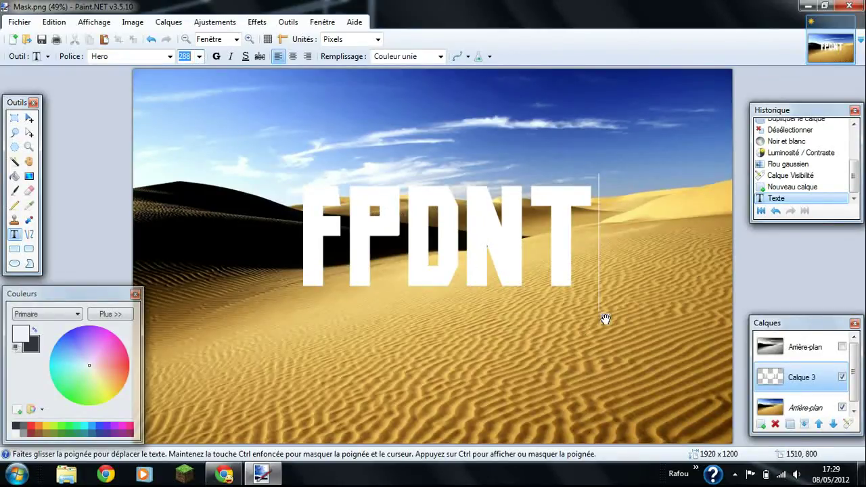
drag(607, 318, 694, 411)
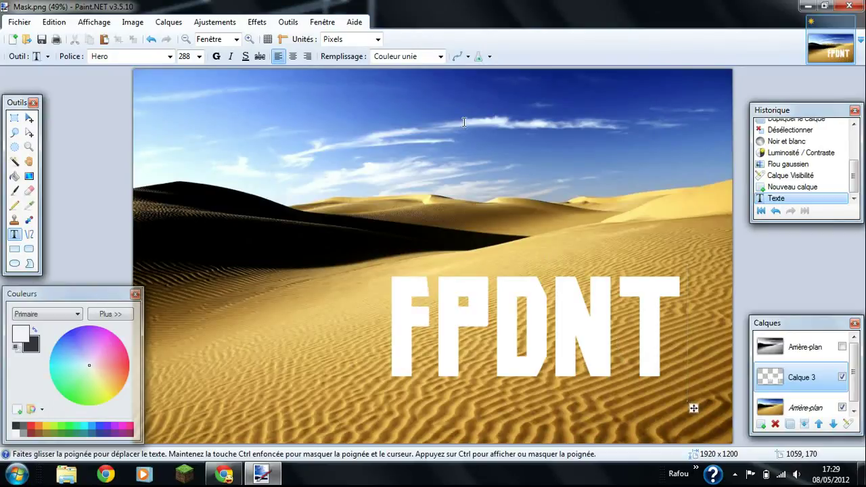
click(169, 22)
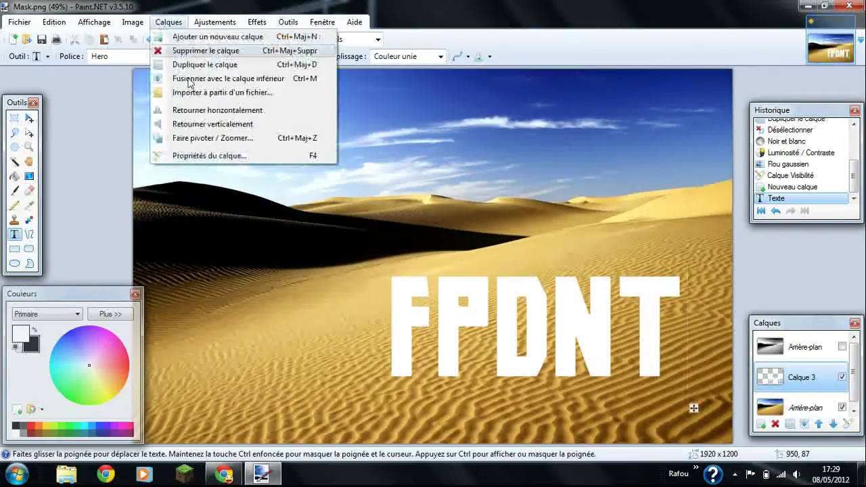
Step: Rotate the FPDNT layer to angle 18.82 with perspective torsion so it lies along the dune
click(203, 138)
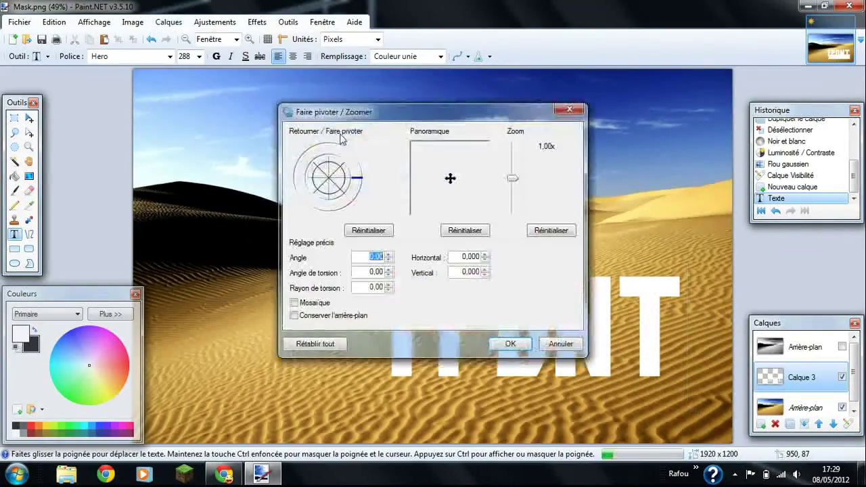
drag(355, 113, 135, 115)
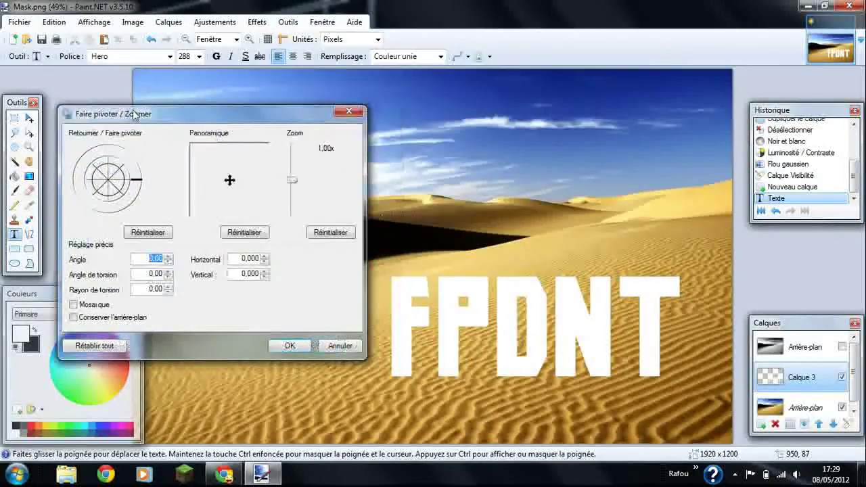
drag(108, 186, 108, 174)
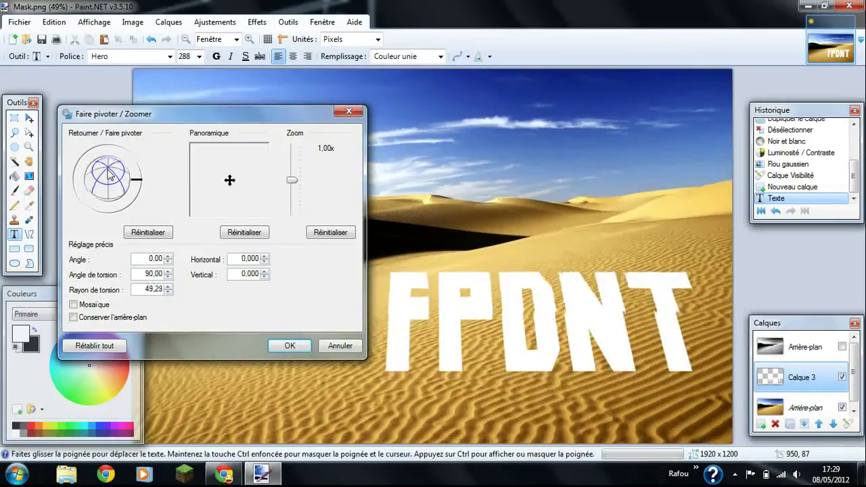
drag(137, 187, 138, 174)
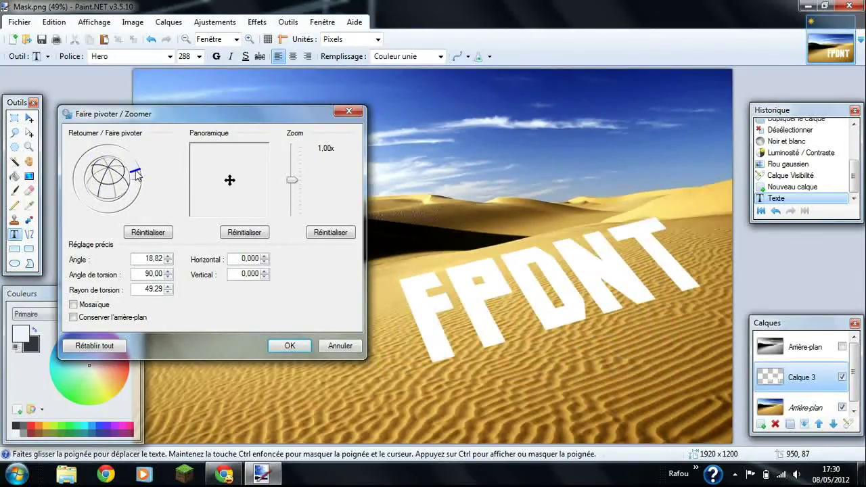
drag(231, 177, 230, 188)
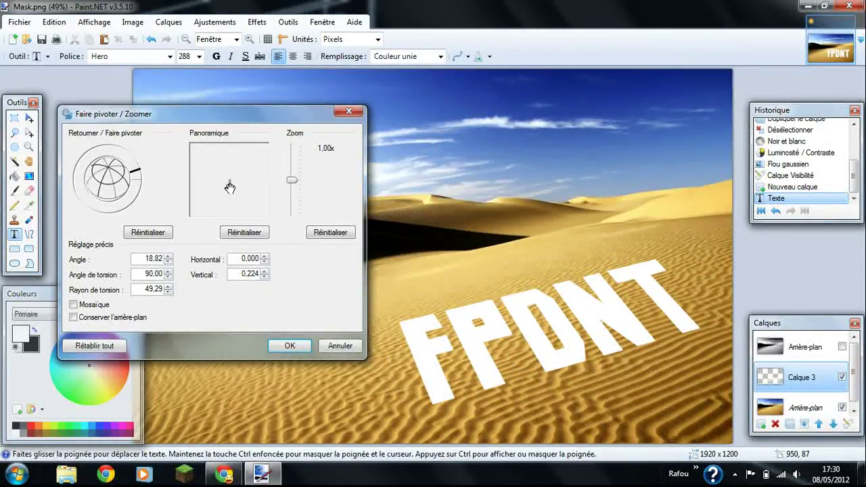
drag(109, 175, 110, 173)
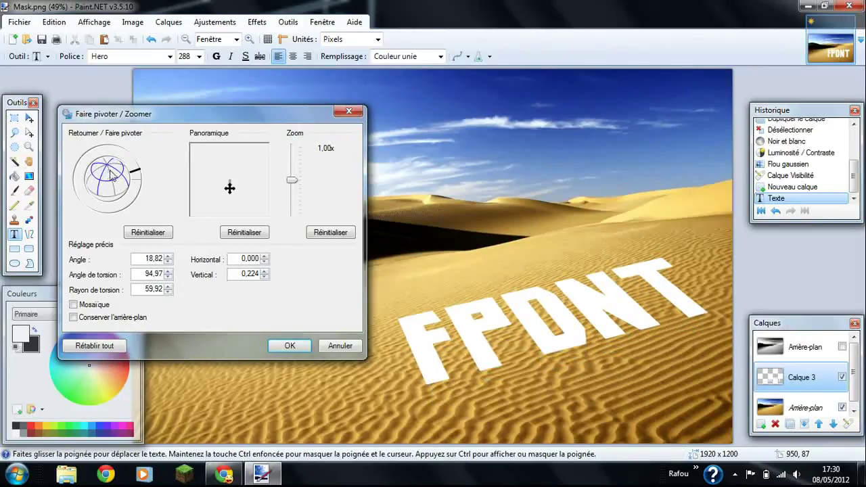
drag(111, 175, 110, 172)
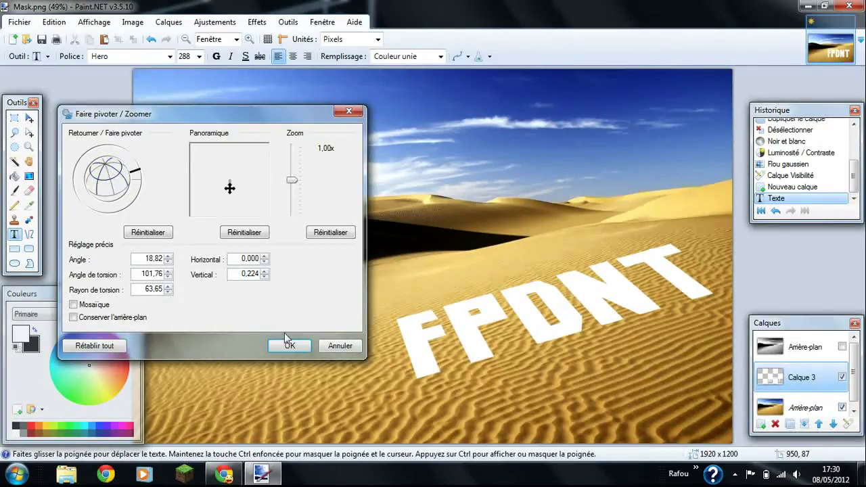
click(301, 348)
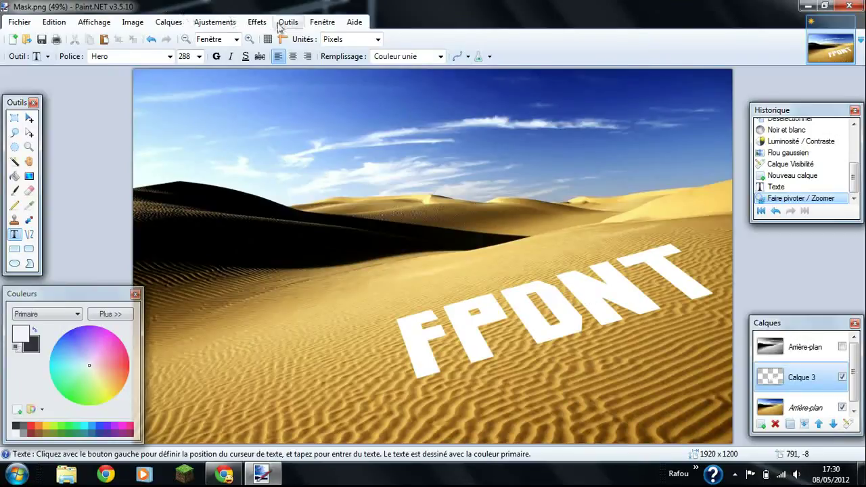
Step: Open the Alpha-Displacement effect and load Mask.png from the desktop as its mask
click(257, 23)
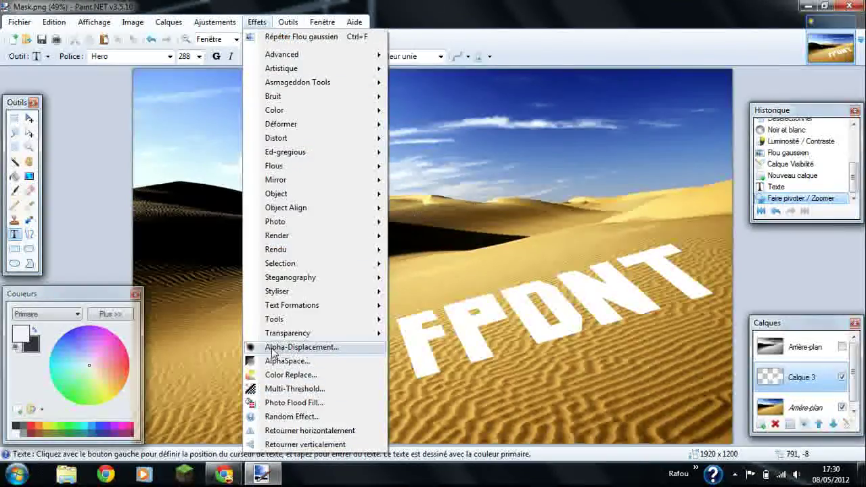
click(306, 348)
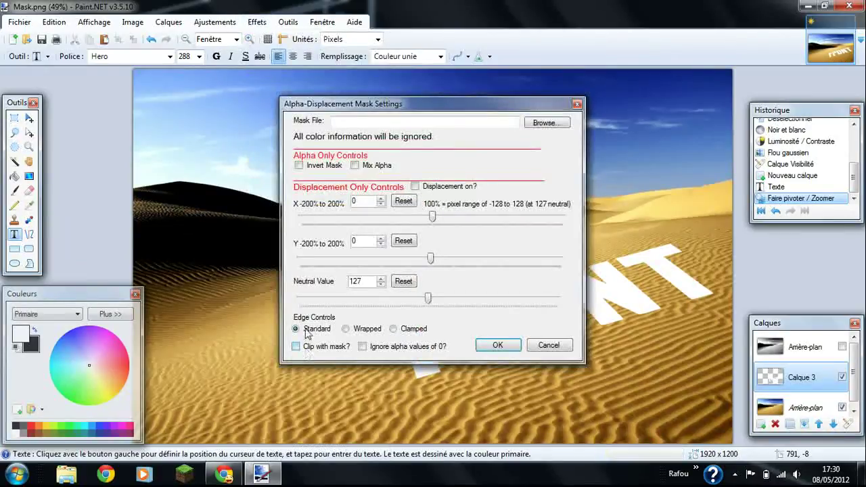
click(545, 124)
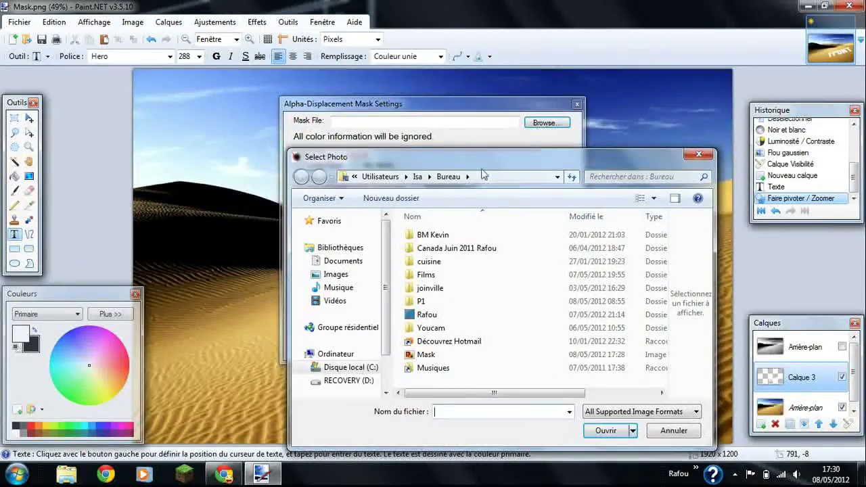
drag(478, 164, 476, 117)
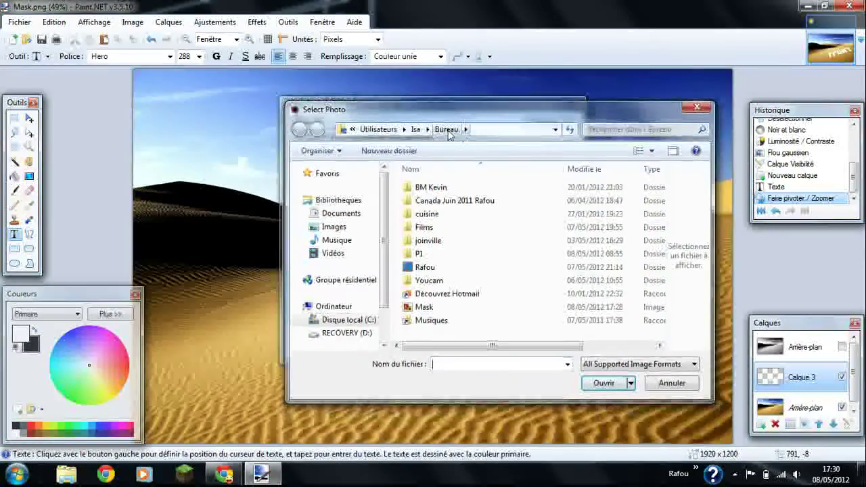
click(425, 307)
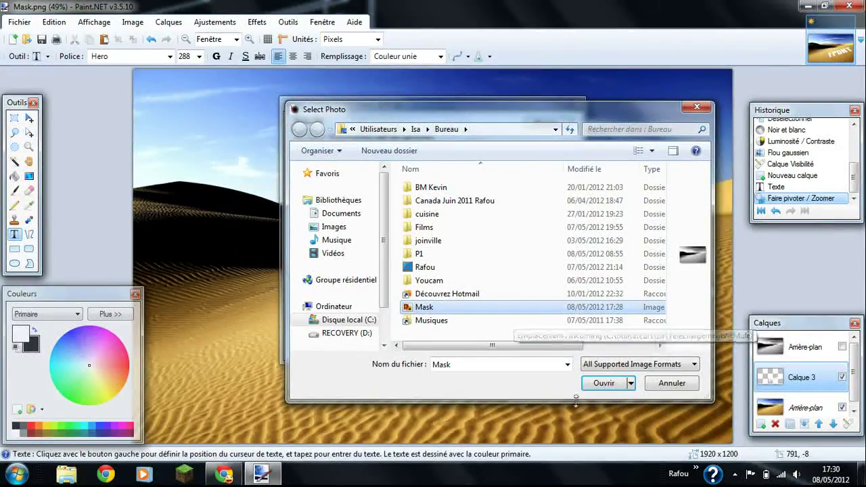
click(603, 383)
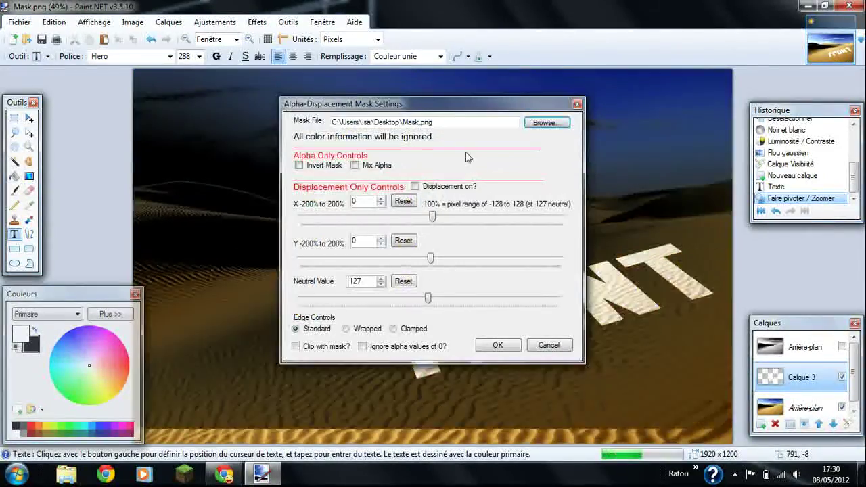
Step: Turn displacement on, set X to 12 and Y to -12, and apply the effect
click(415, 187)
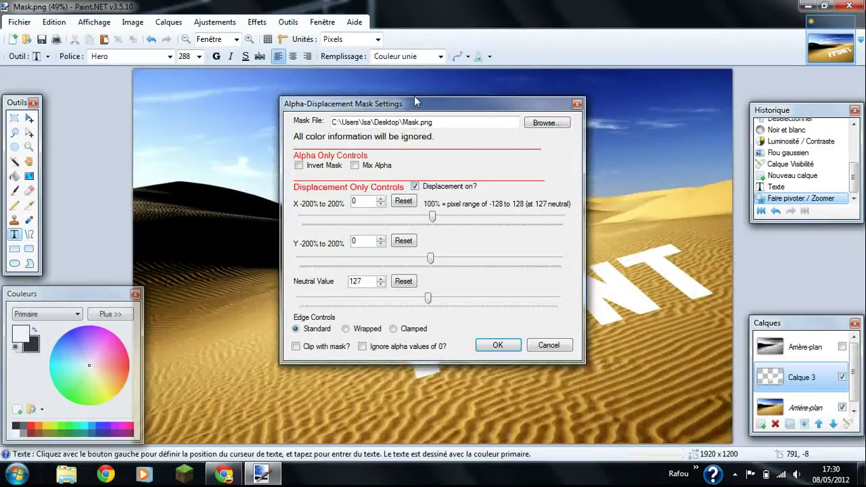
drag(415, 108, 260, 107)
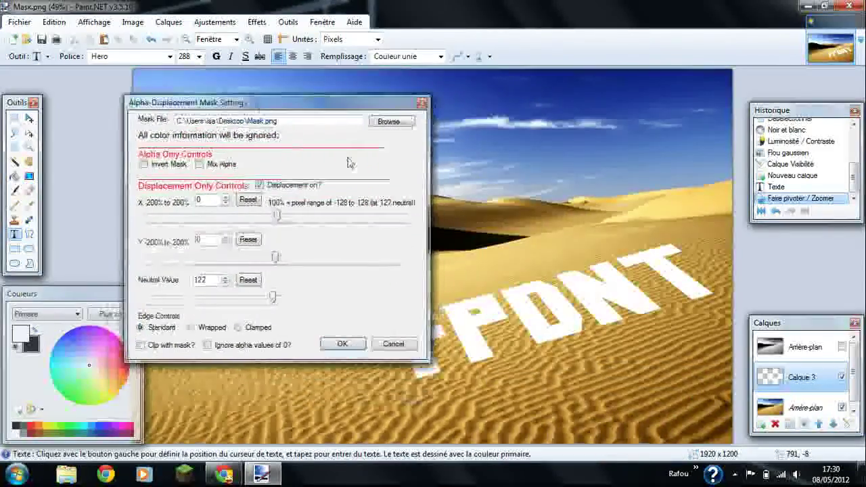
drag(276, 217, 282, 217)
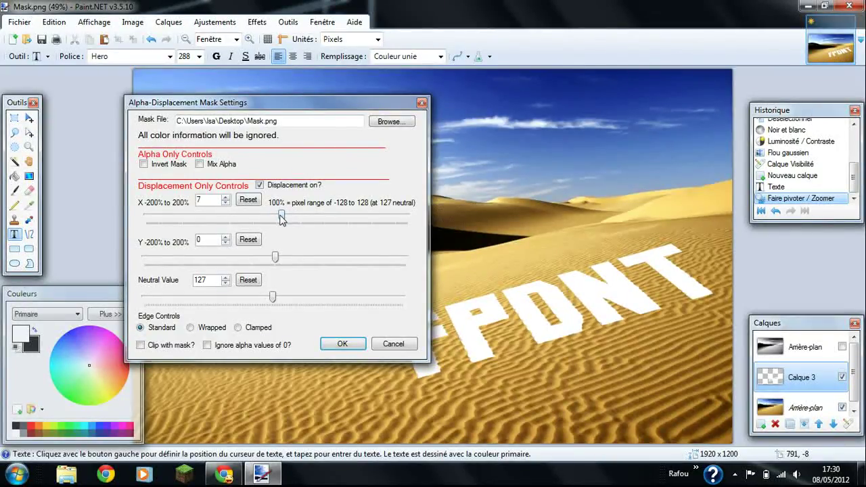
drag(276, 259, 272, 263)
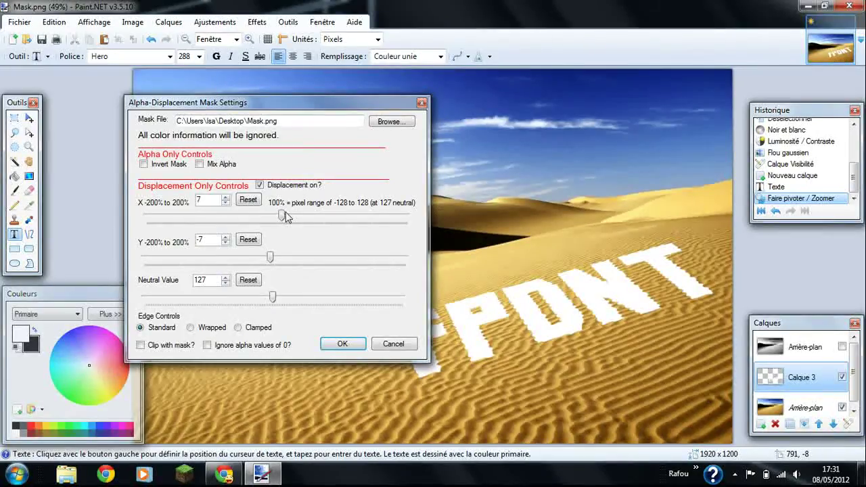
drag(282, 220, 285, 217)
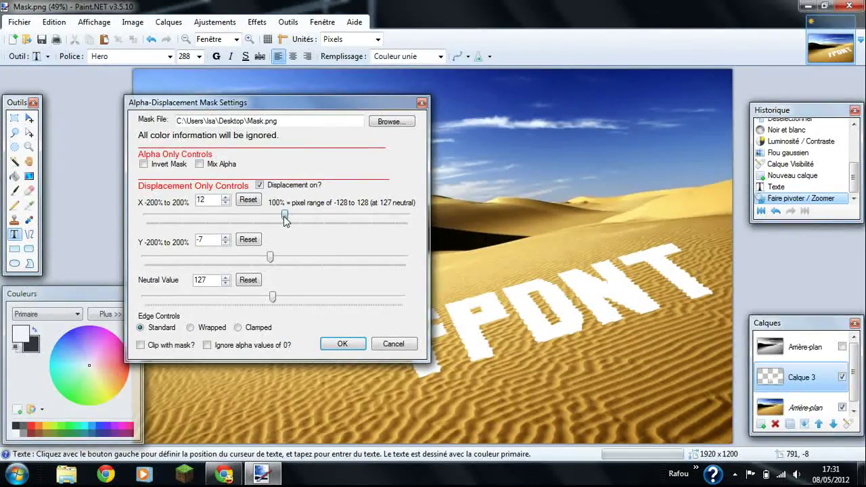
drag(270, 258, 266, 260)
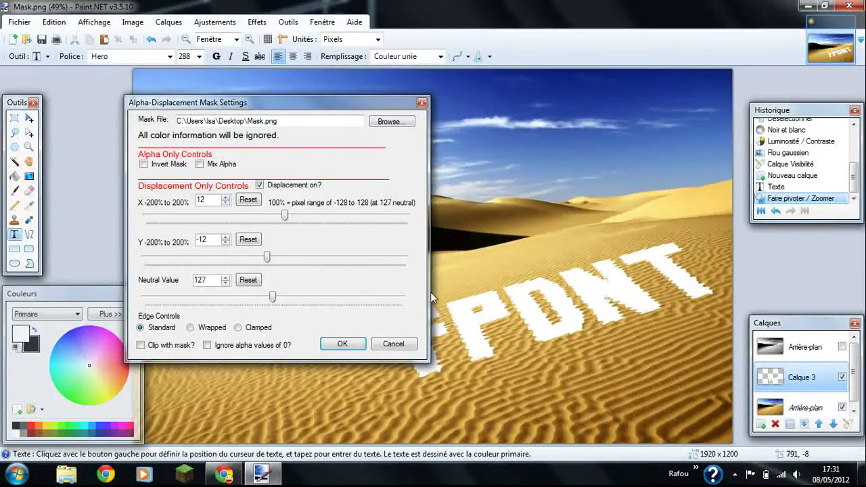
click(342, 344)
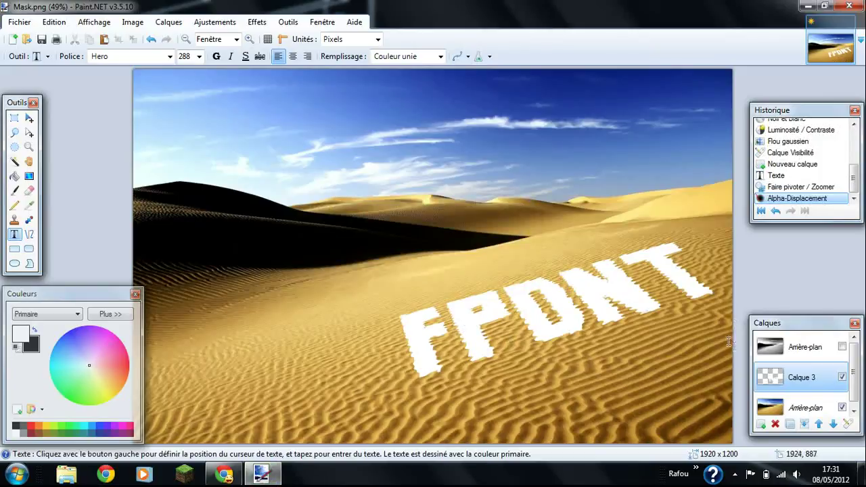
Step: Make the top Arrière-plan layer visible and set its blend mode to Multiplicateur
click(811, 347)
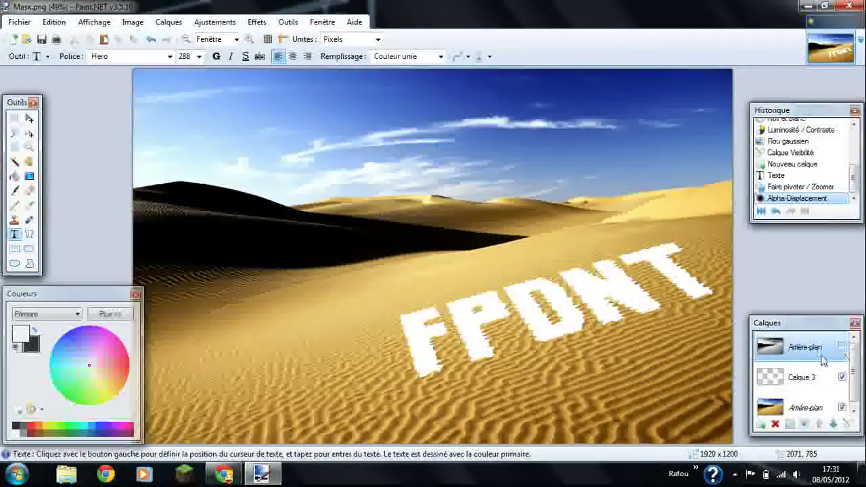
click(842, 347)
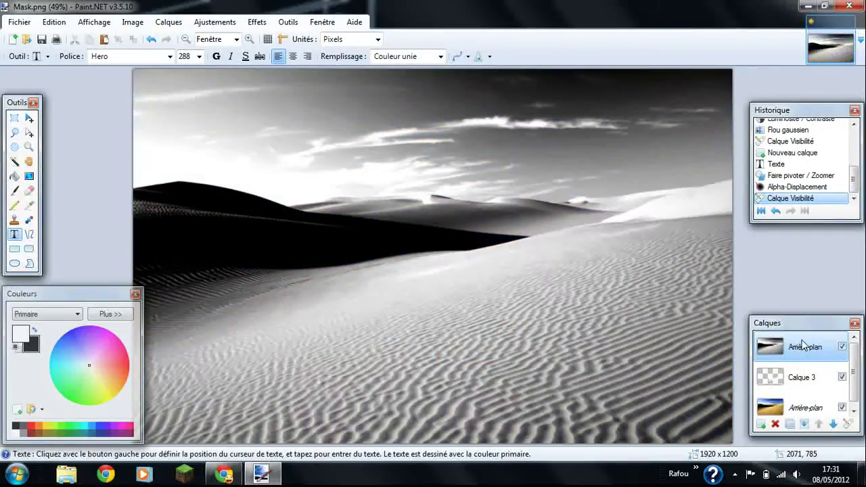
click(848, 424)
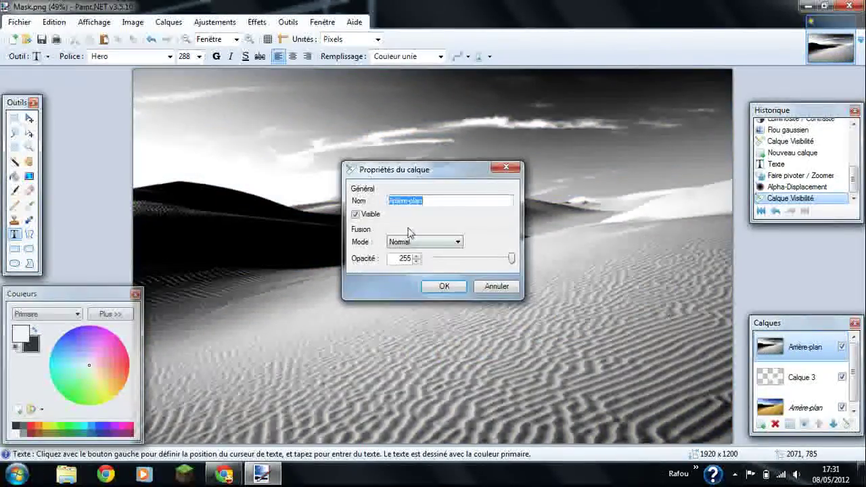
click(434, 242)
click(420, 259)
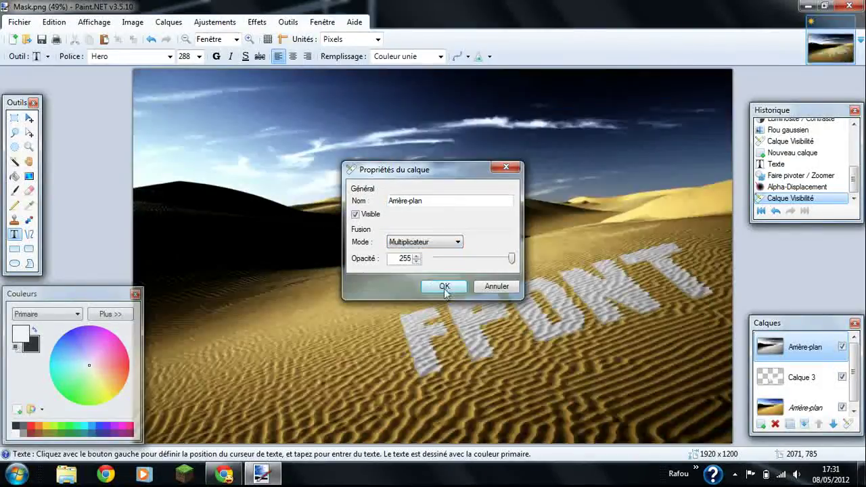
click(443, 287)
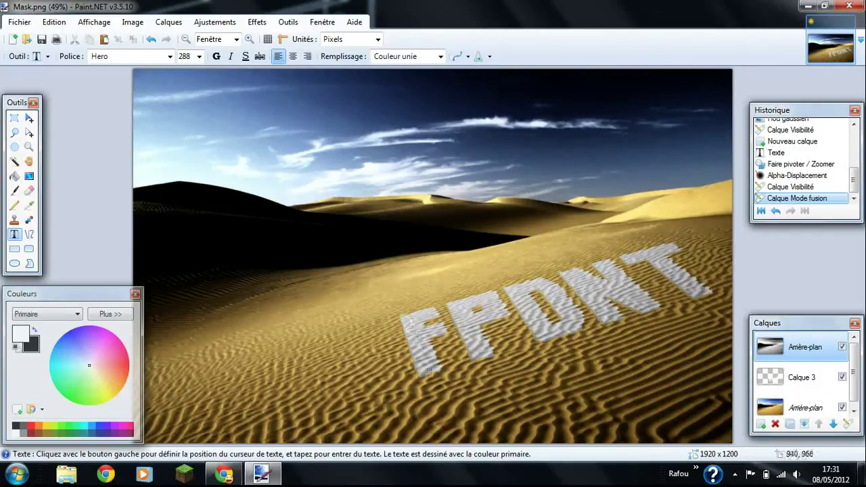
Step: Delete the Mask file from the desktop to the Recycle Bin and return to Paint.NET
click(262, 474)
click(25, 28)
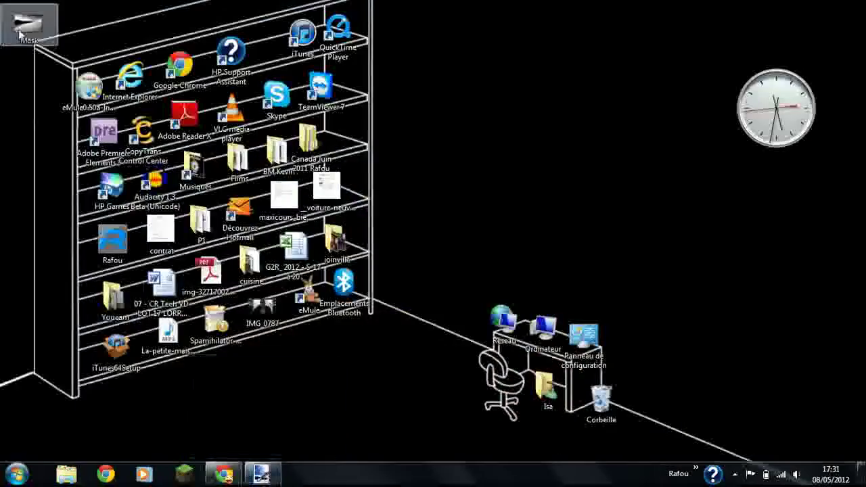
key(Delete)
key(Return)
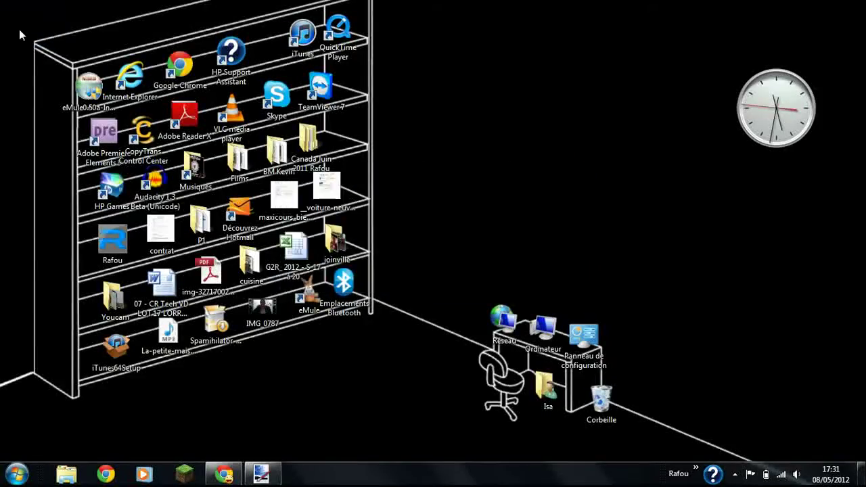
click(263, 474)
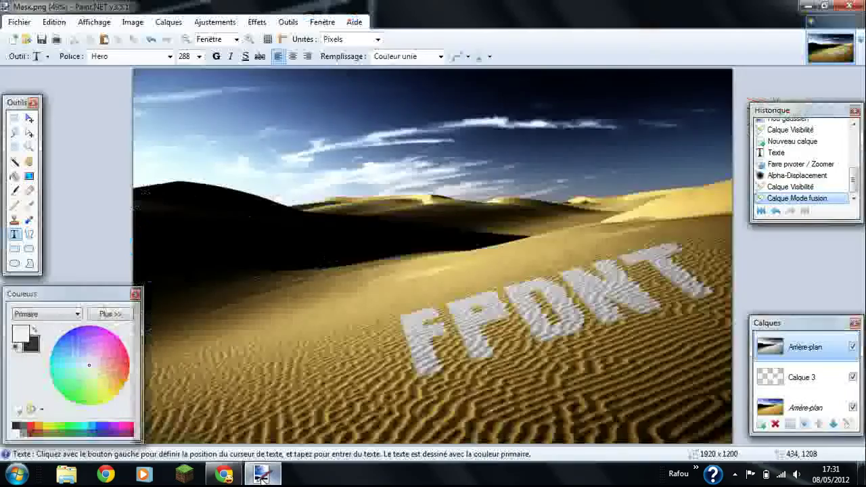
Step: Start Save As and navigate through Infographie to the Montages rafou folder
click(19, 21)
click(47, 124)
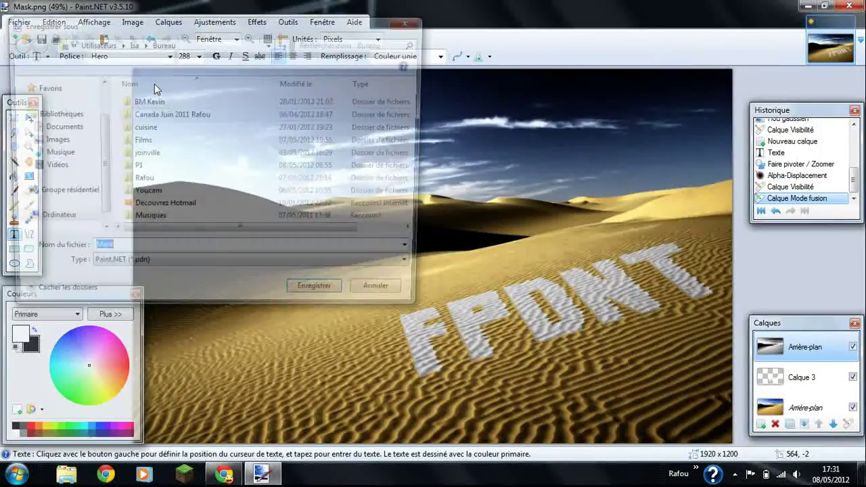
click(181, 43)
click(196, 138)
click(215, 43)
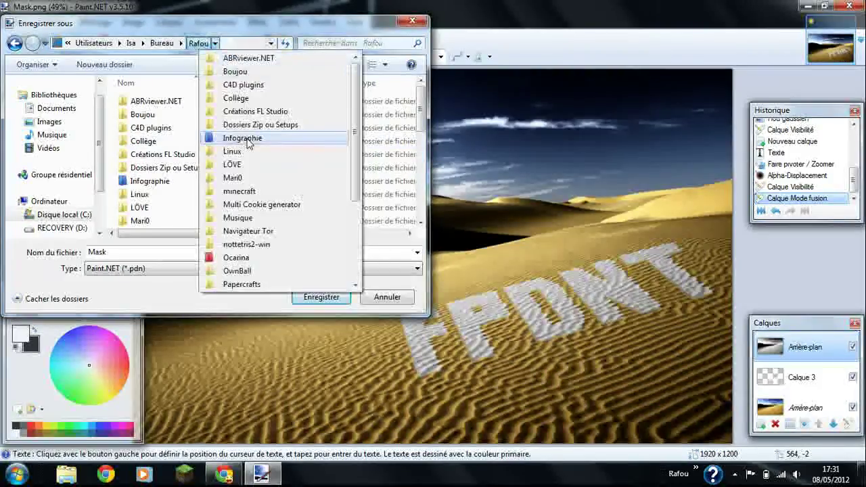
click(257, 138)
click(217, 42)
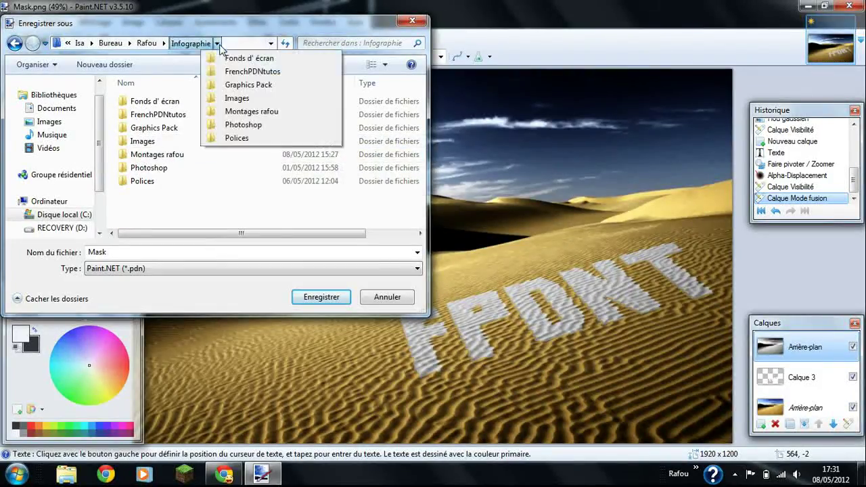
click(244, 84)
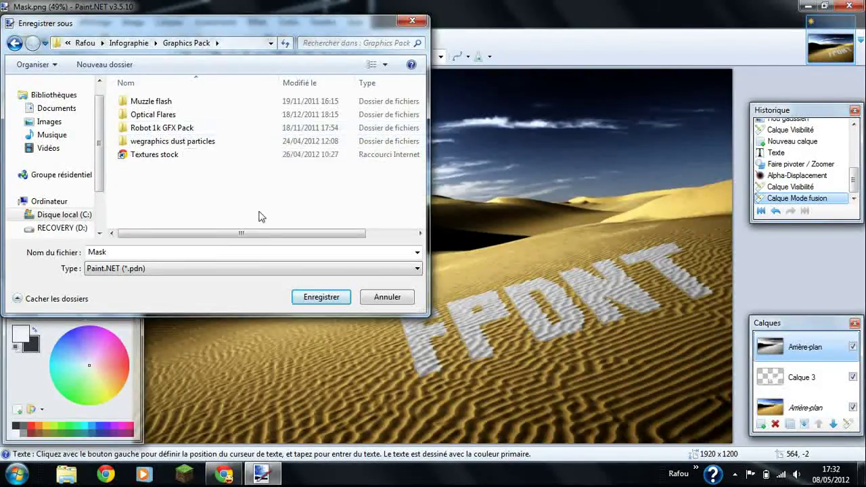
click(155, 43)
click(169, 116)
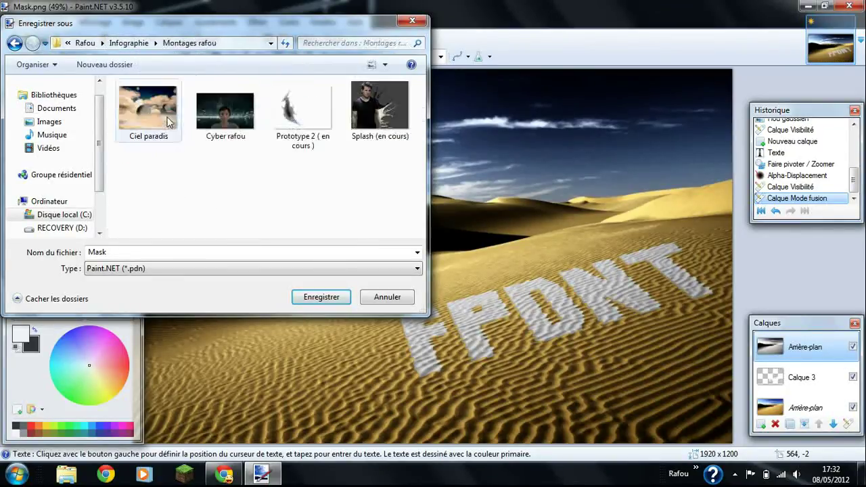
Step: Choose PNG as the save format and select the Mask file name
click(160, 268)
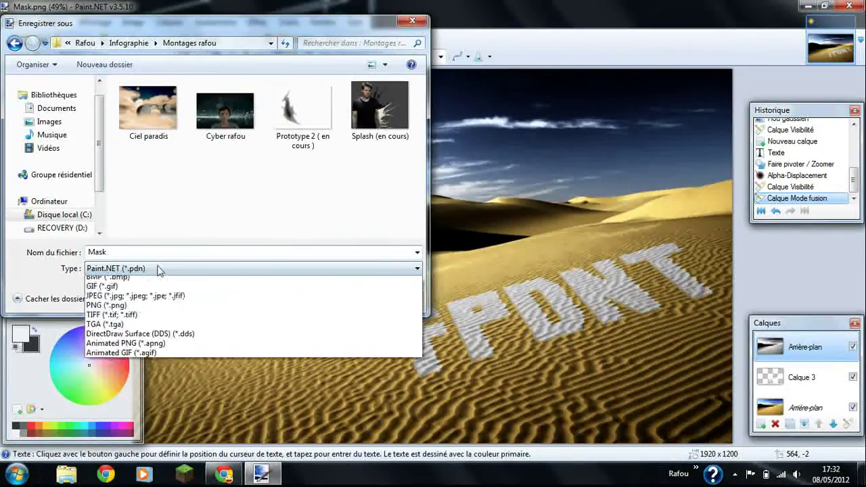
click(157, 319)
double_click(98, 252)
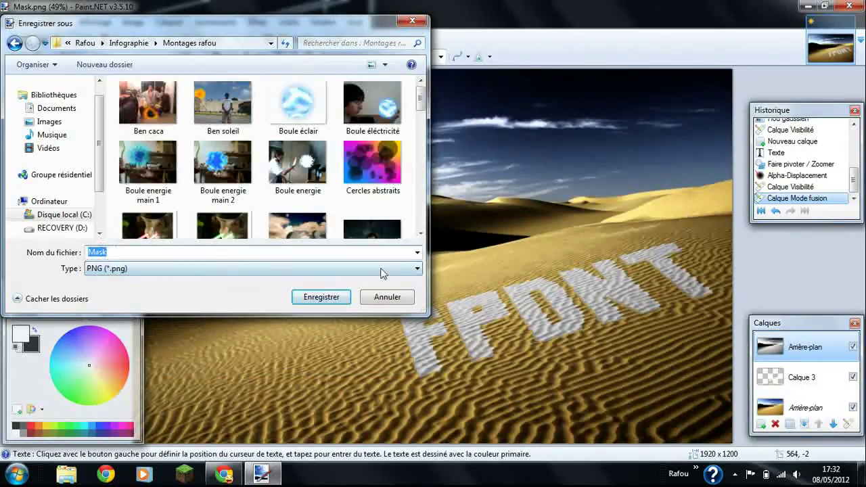